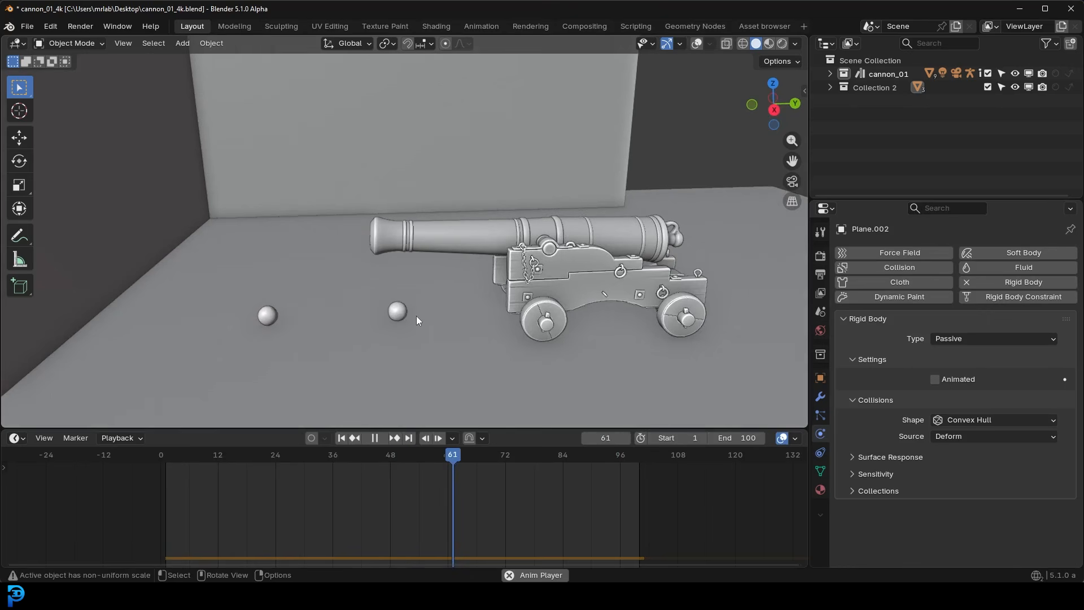
# Select the cannonball on the floor, show the viewport overlays and scrub through its keyframes between frames 1 and 5
pyautogui.click(405, 311)
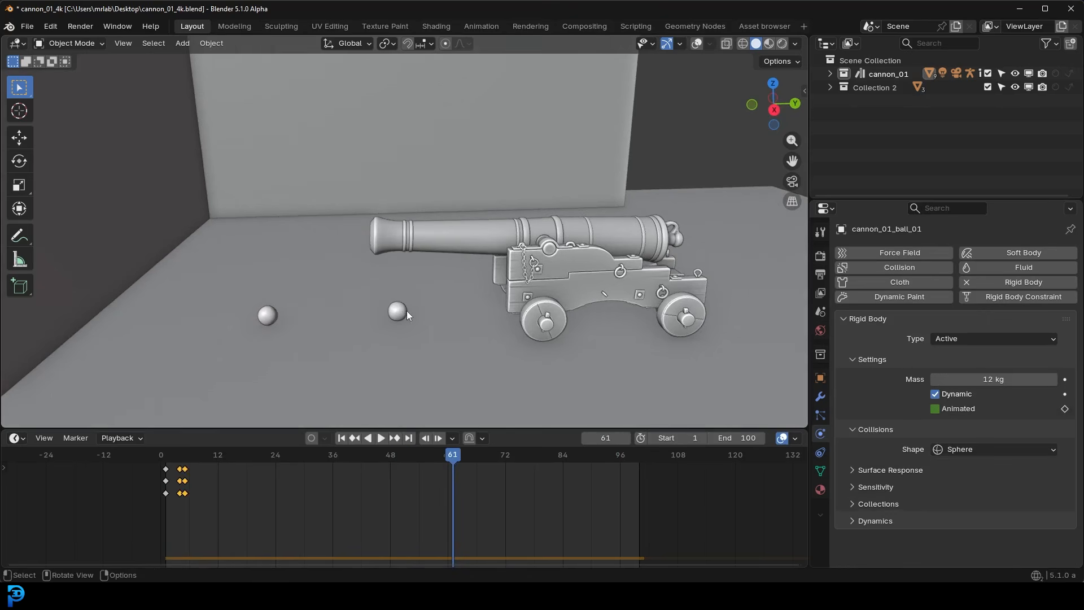
pyautogui.click(701, 44)
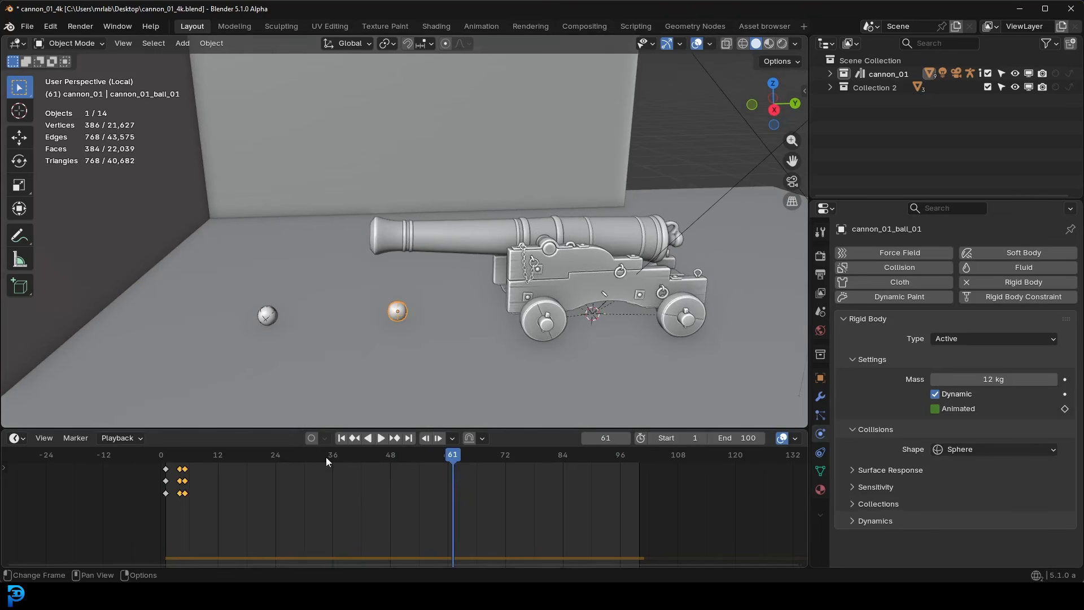
pyautogui.moveTo(441, 449); pyautogui.dragTo(165, 493)
pyautogui.scroll(3, 165, 492)
pyautogui.moveTo(165, 493); pyautogui.dragTo(448, 519, button='middle')
pyautogui.moveTo(307, 462); pyautogui.dragTo(340, 473)
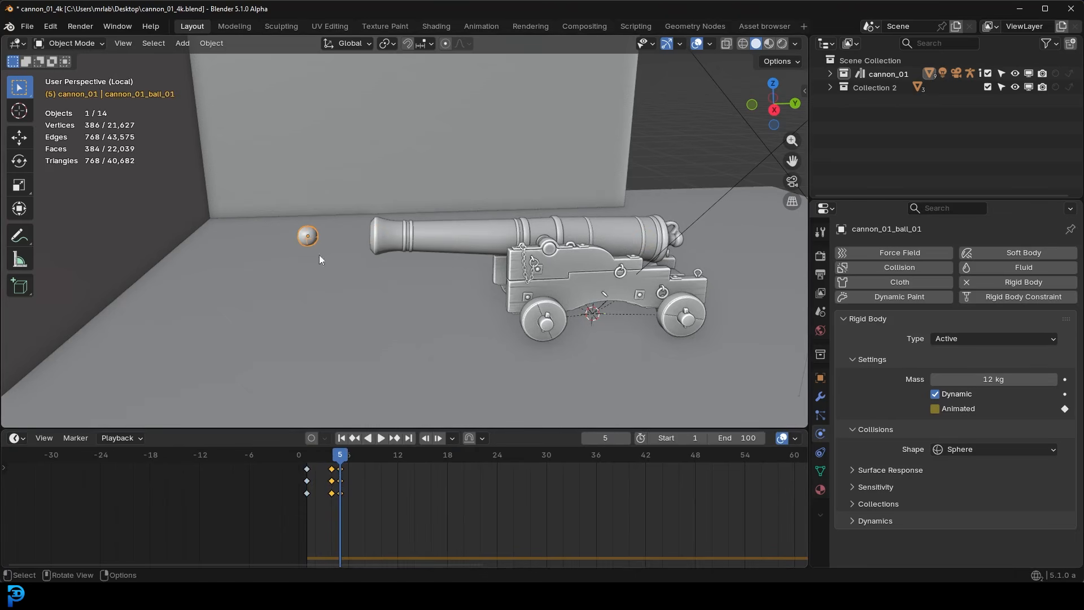
pyautogui.keyDown('shift'); pyautogui.moveTo(300, 252); pyautogui.dragTo(434, 279, button='middle'); pyautogui.keyUp('shift')
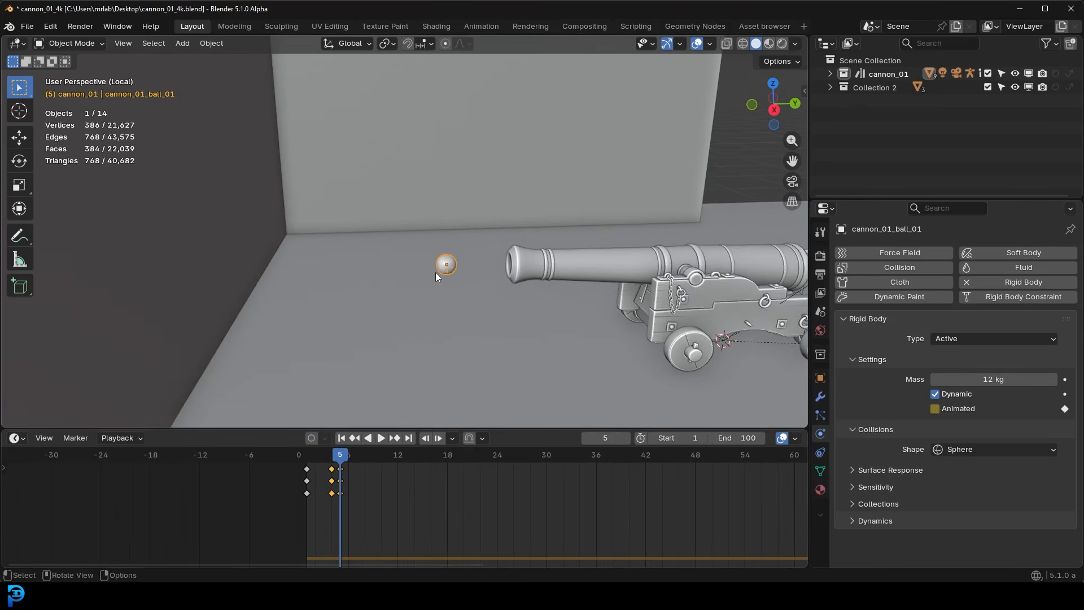
pyautogui.moveTo(347, 457); pyautogui.dragTo(307, 469)
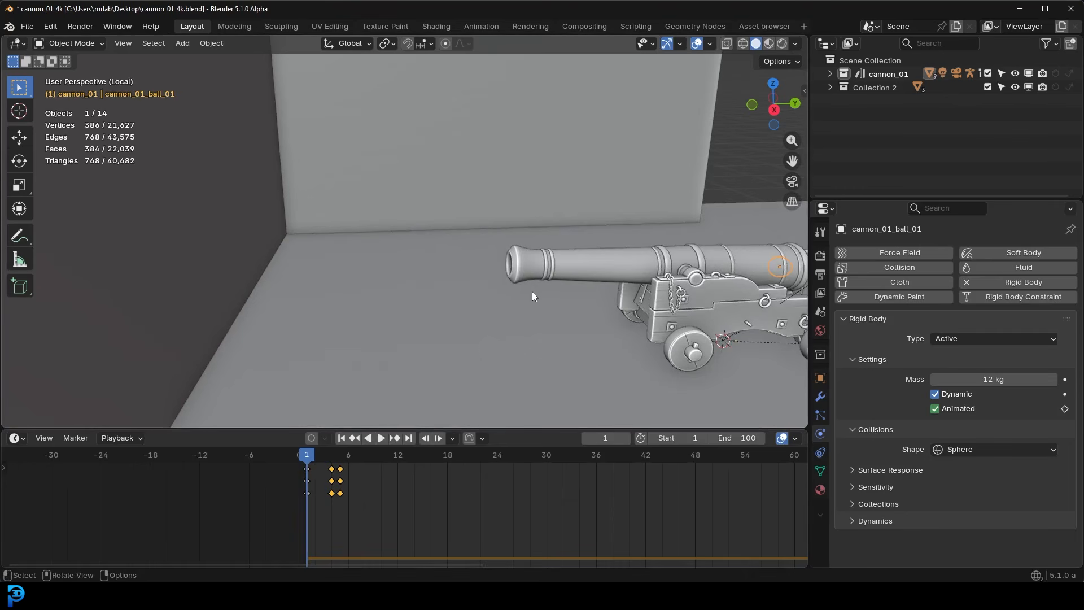
# View the cannon from the right in wireframe and check the ball's position along the barrel at frames 1, 4 and 5
pyautogui.press('KP_3')
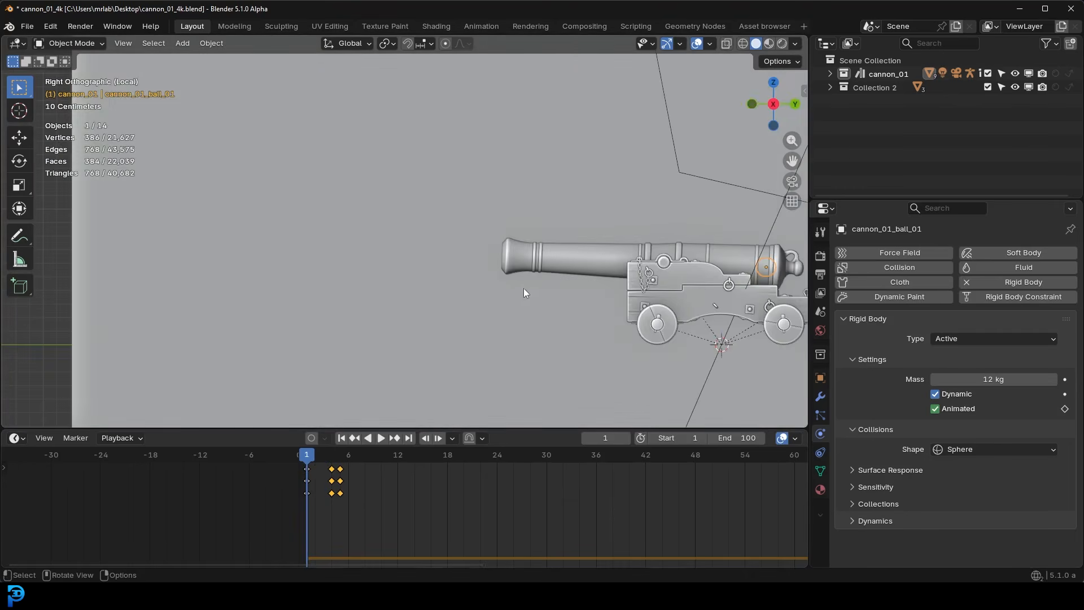
pyautogui.scroll(-3, 524, 288)
pyautogui.keyDown('shift'); pyautogui.moveTo(523, 288); pyautogui.dragTo(439, 254, button='middle'); pyautogui.keyUp('shift')
pyautogui.scroll(4, 460, 255)
pyautogui.press('z')
pyautogui.click(388, 256)
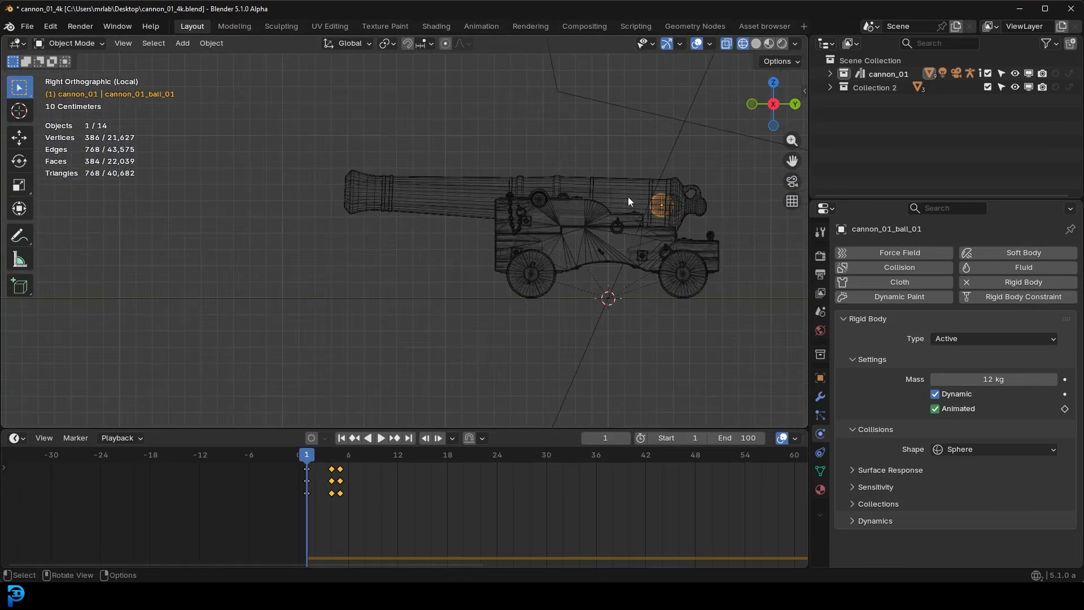
pyautogui.keyDown('shift'); pyautogui.moveTo(661, 204); pyautogui.dragTo(638, 264, button='middle'); pyautogui.keyUp('shift')
pyautogui.scroll(1, 638, 266)
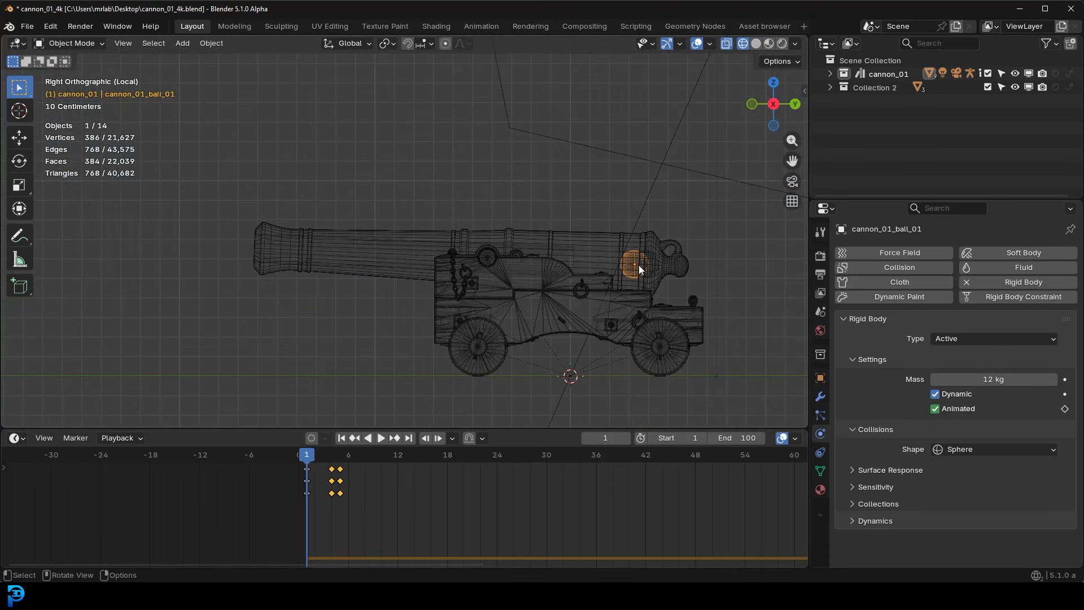
pyautogui.moveTo(315, 459); pyautogui.dragTo(331, 470)
pyautogui.scroll(3, 327, 319)
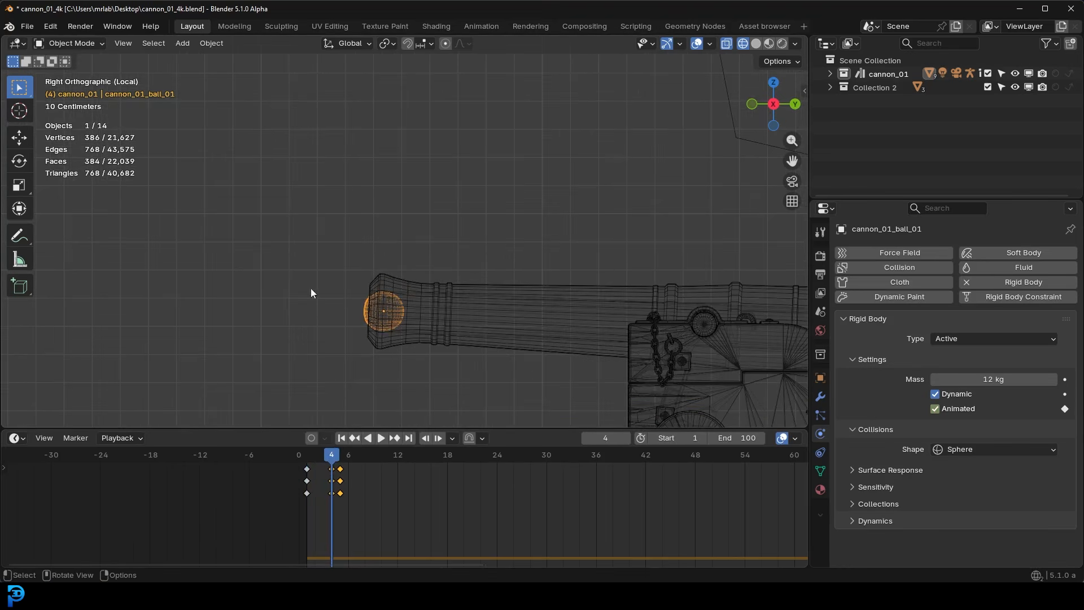
pyautogui.click(339, 456)
# Return to solid shading in a perspective view and play the animation to watch the ball leave the barrel
pyautogui.moveTo(338, 293)
pyautogui.mouseDown(button='middle')
pyautogui.moveTo(399, 265)
pyautogui.moveTo(370, 276)
pyautogui.mouseUp(button='middle')
pyautogui.press('z')
pyautogui.click(460, 281)
pyautogui.moveTo(459, 281); pyautogui.dragTo(472, 298, button='middle')
pyautogui.press('space')
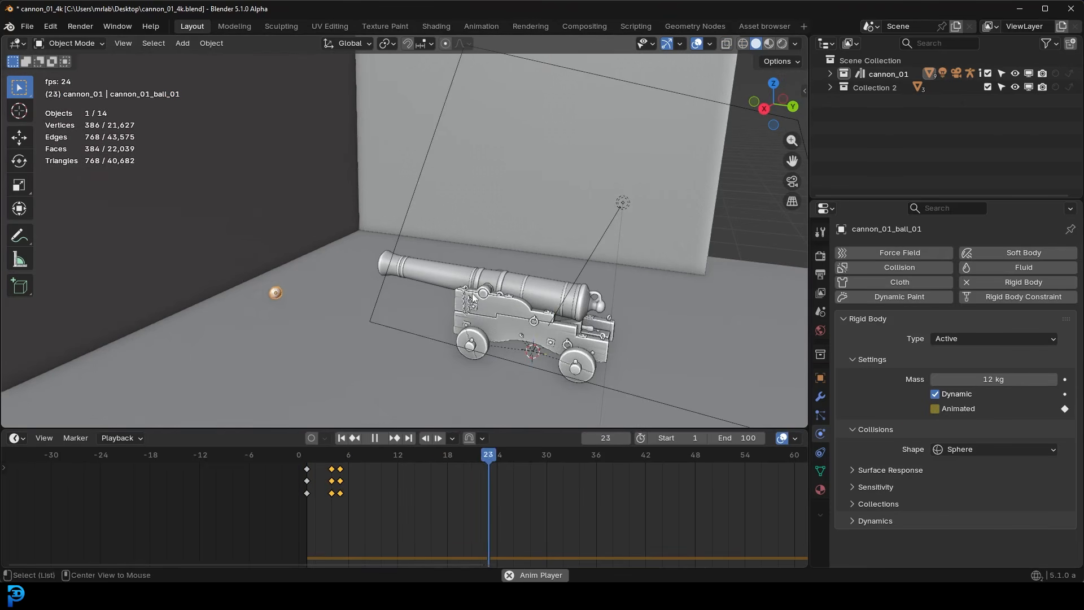
pyautogui.hotkey('alt', 'a')
pyautogui.keyDown('shift'); pyautogui.moveTo(385, 302); pyautogui.dragTo(404, 213, button='middle'); pyautogui.keyUp('shift')
pyautogui.scroll(3, 404, 214)
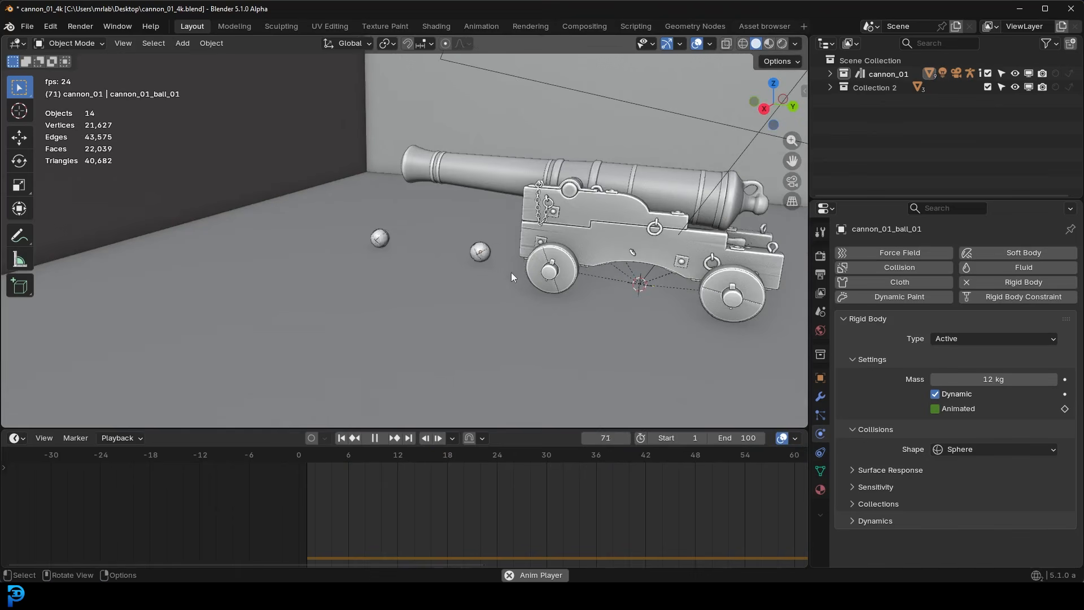
pyautogui.press('space')
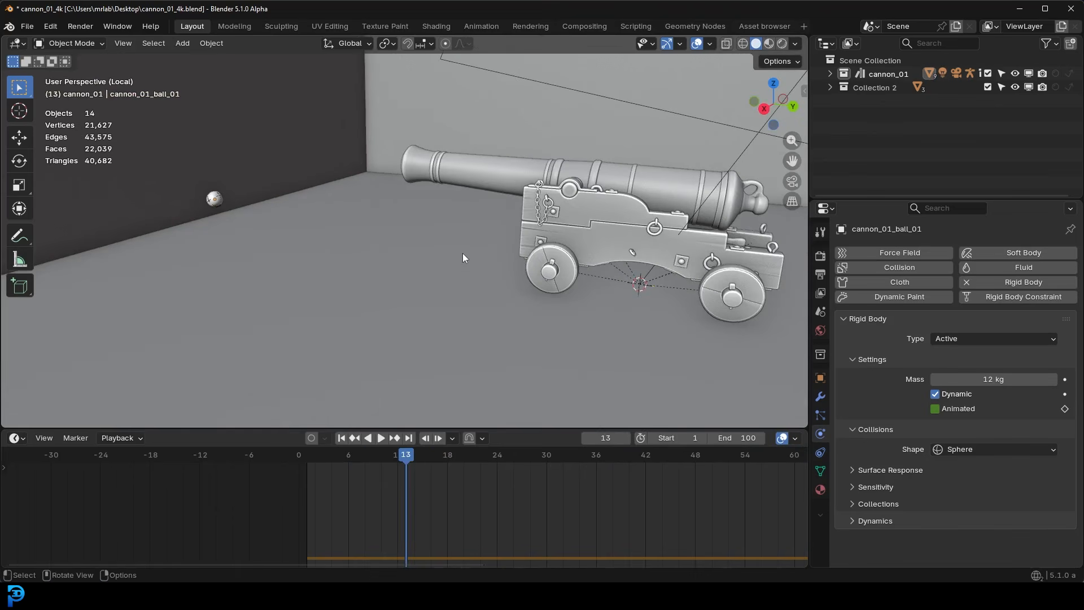
# Return to frame 1 and view the cannon up close with Material Preview shading
pyautogui.scroll(-4, 418, 263)
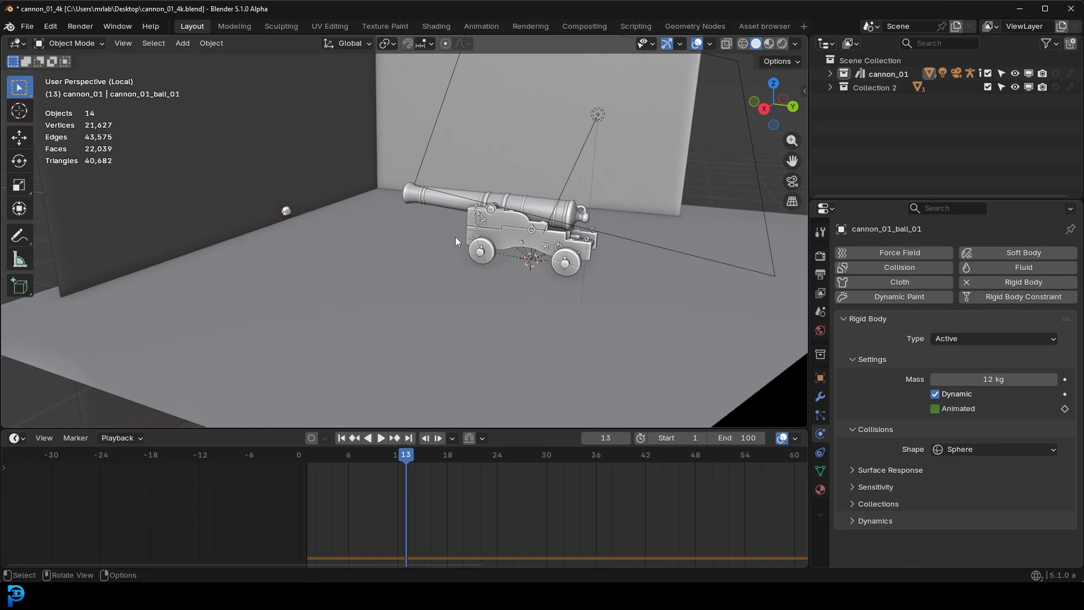
pyautogui.moveTo(455, 236); pyautogui.dragTo(429, 246, button='middle')
pyautogui.scroll(2, 425, 239)
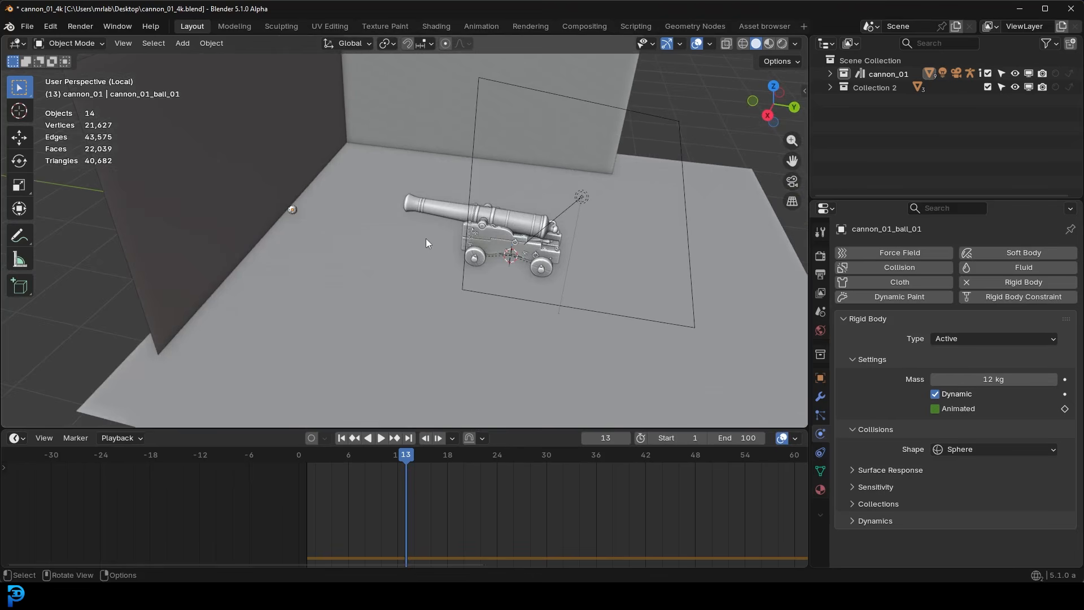
pyautogui.hotkey('shift', 'Left')
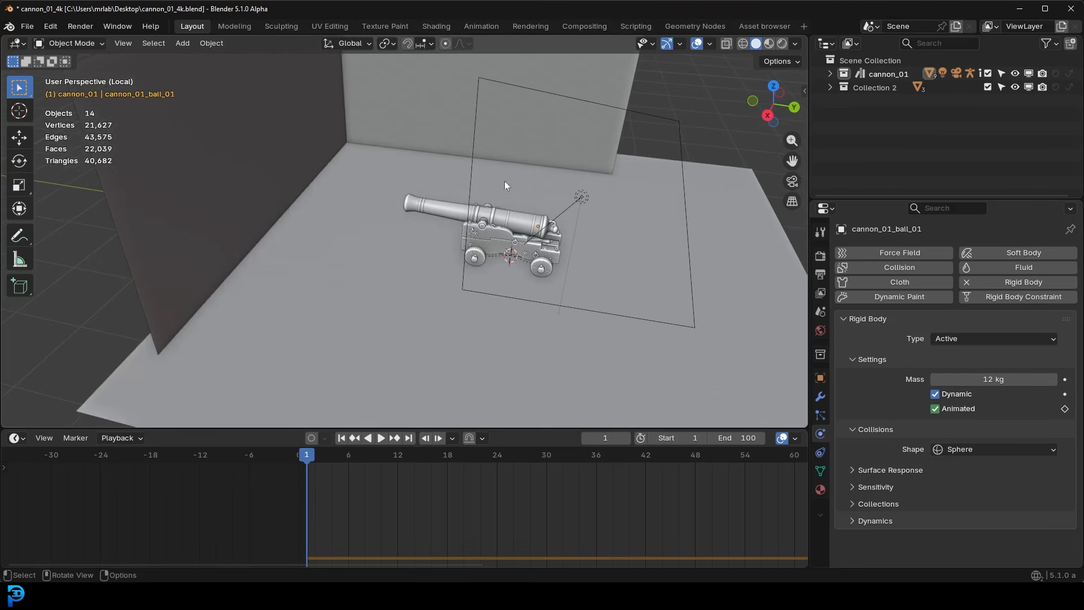
pyautogui.press('z')
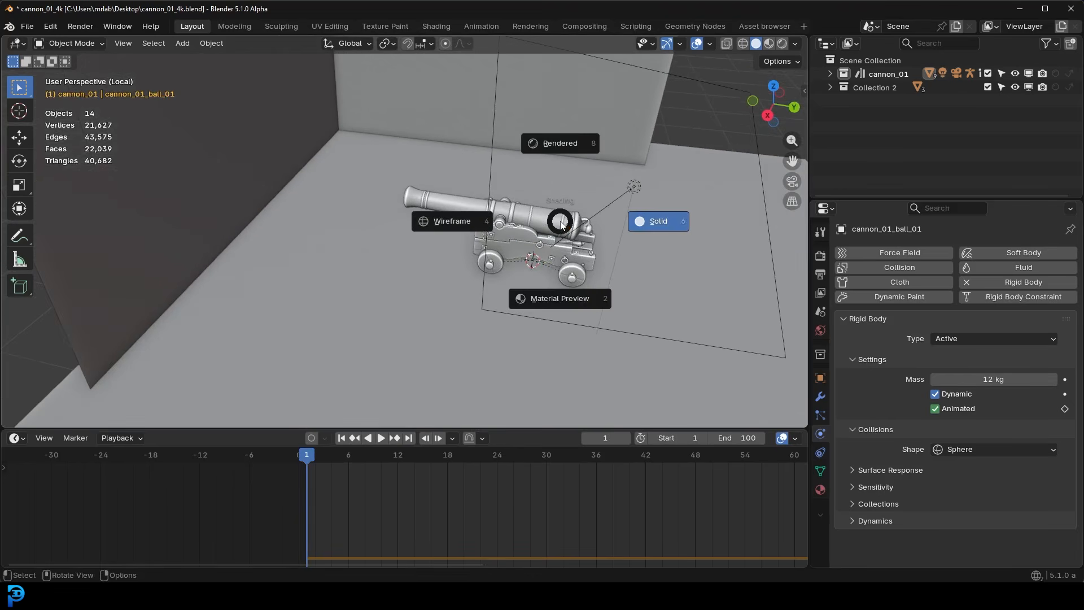
pyautogui.click(546, 291)
pyautogui.scroll(-4, 478, 212)
pyautogui.scroll(7, 528, 201)
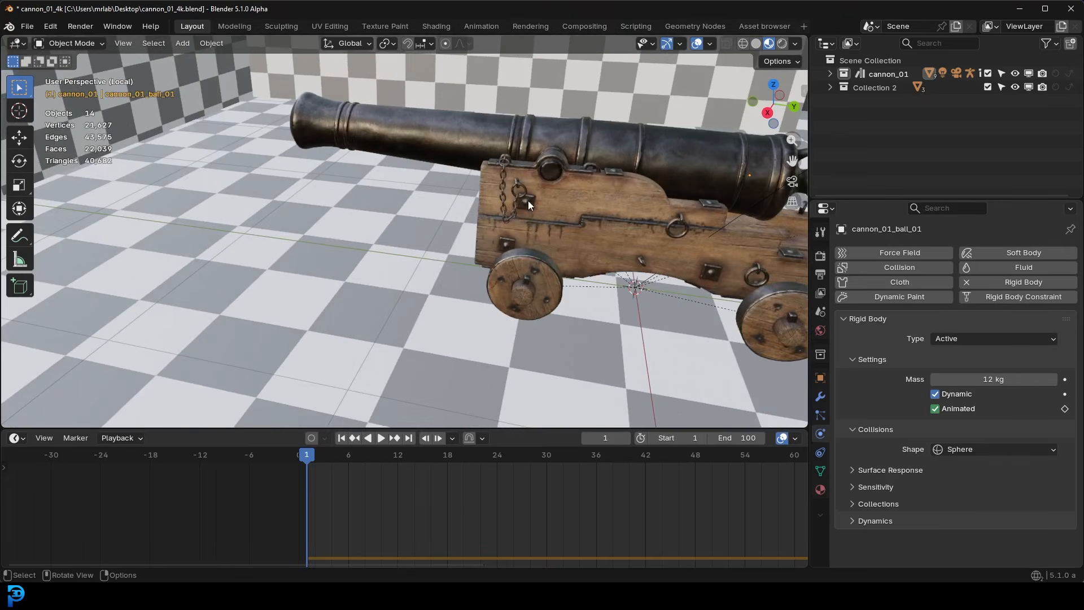
pyautogui.scroll(-5, 537, 201)
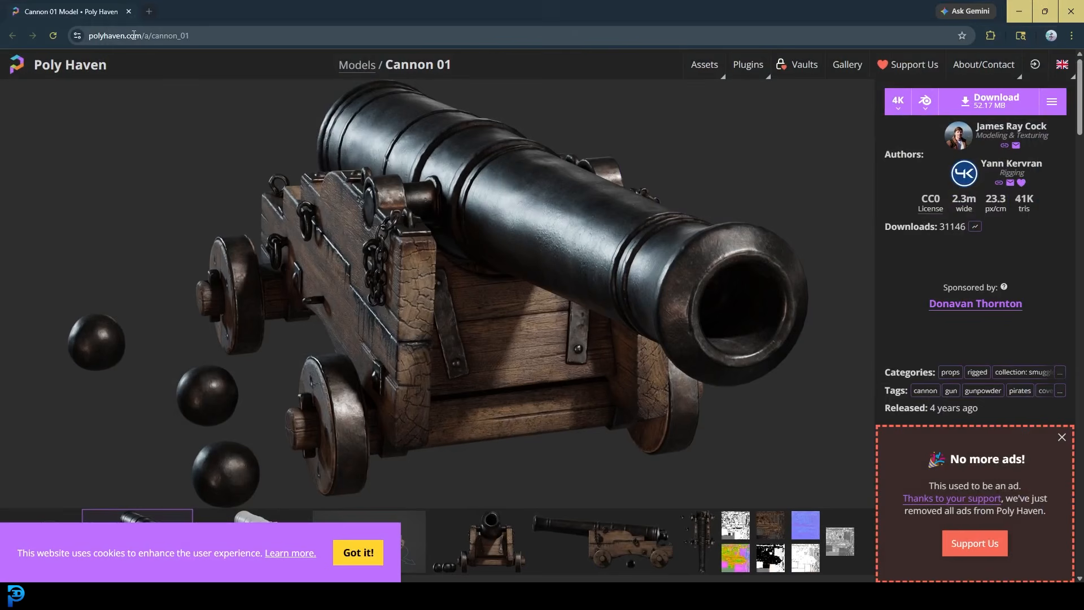
# Look over the Cannon 01 model page on Poly Haven, minimize the browser and open the downloaded cannon_01_4k.blend file
pyautogui.moveTo(710, 70)
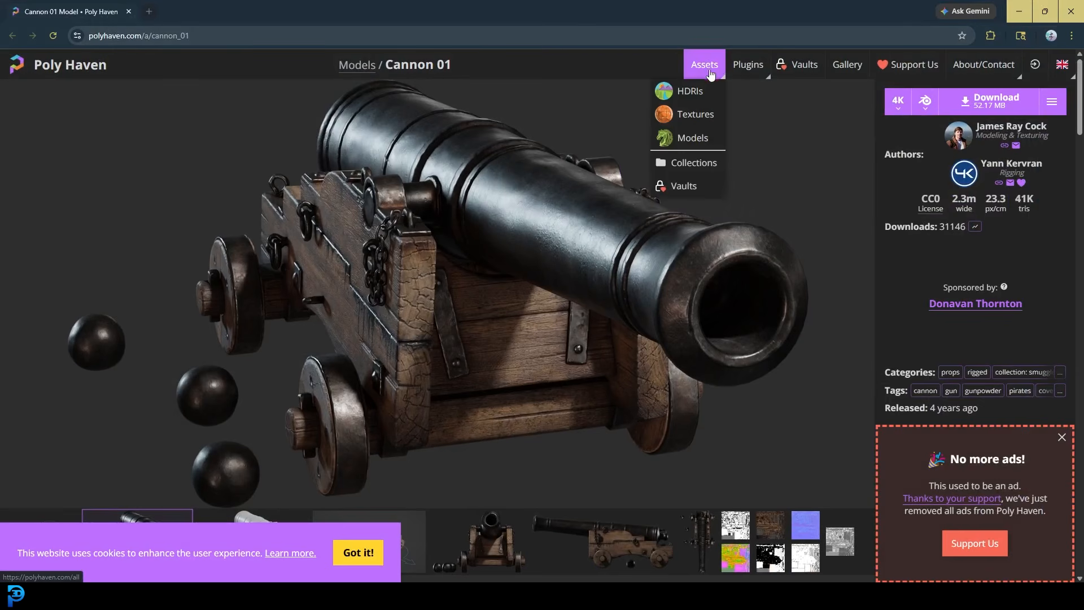
pyautogui.scroll(-1, 502, 280)
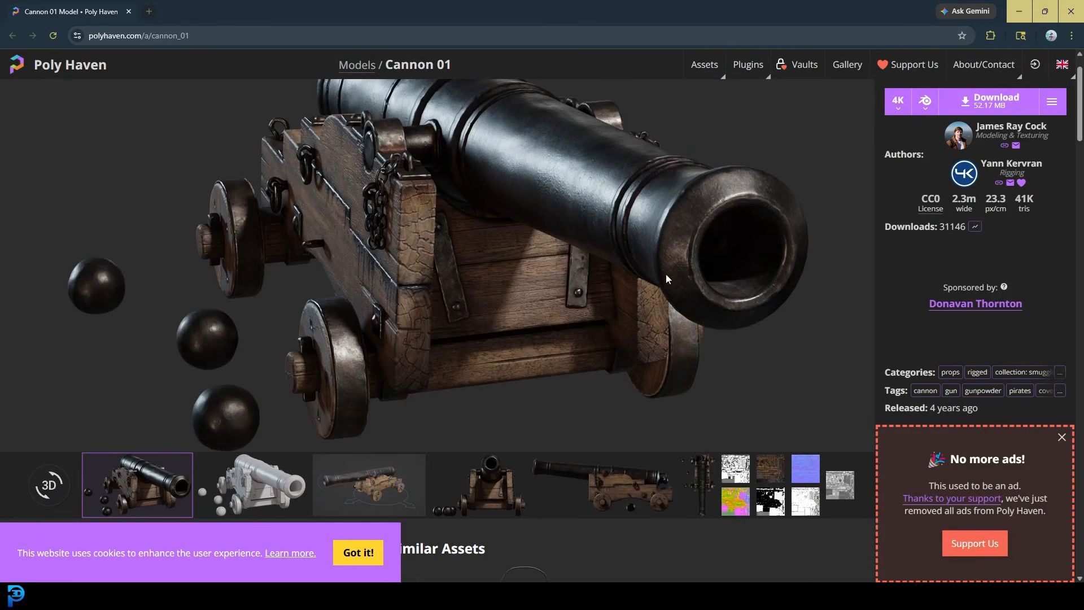
pyautogui.scroll(-1, 541, 302)
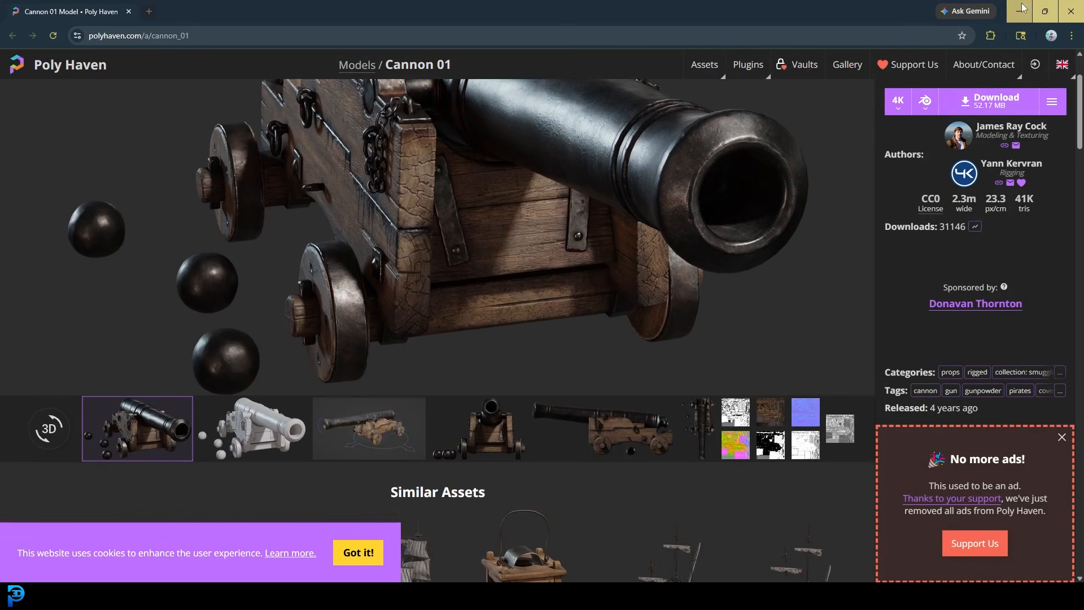
pyautogui.click(1020, 10)
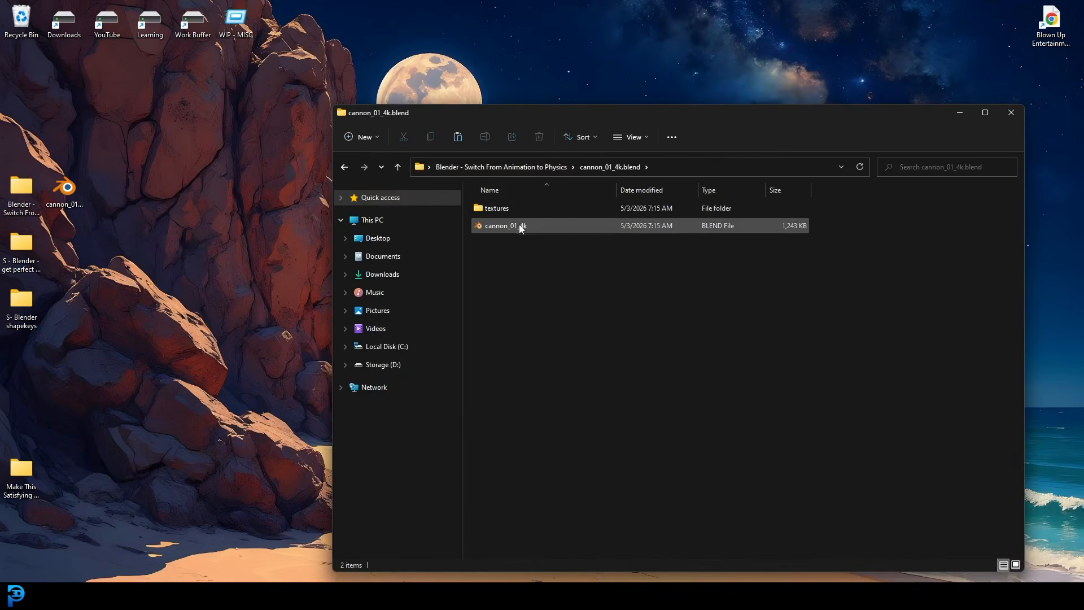
pyautogui.doubleClick(519, 225)
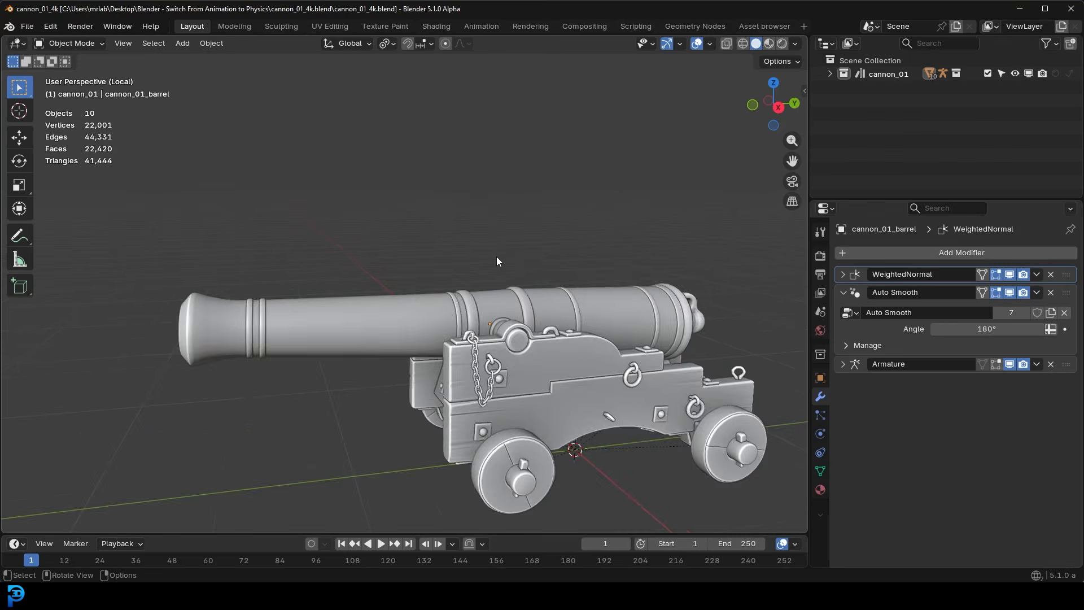
# Select the middle of the three cannonballs beside the cannon and clear its parent
pyautogui.moveTo(496, 257); pyautogui.dragTo(500, 297, button='middle')
pyautogui.scroll(-4, 500, 296)
pyautogui.moveTo(377, 263); pyautogui.dragTo(356, 285, button='middle')
pyautogui.click(355, 285)
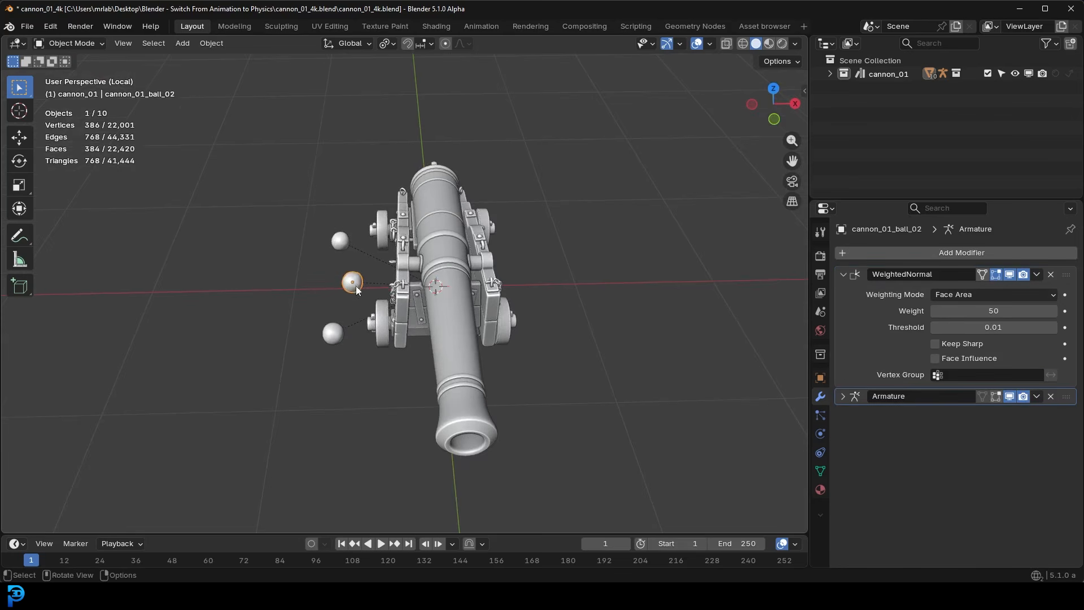
pyautogui.scroll(2, 356, 291)
pyautogui.hotkey('alt', 'p')
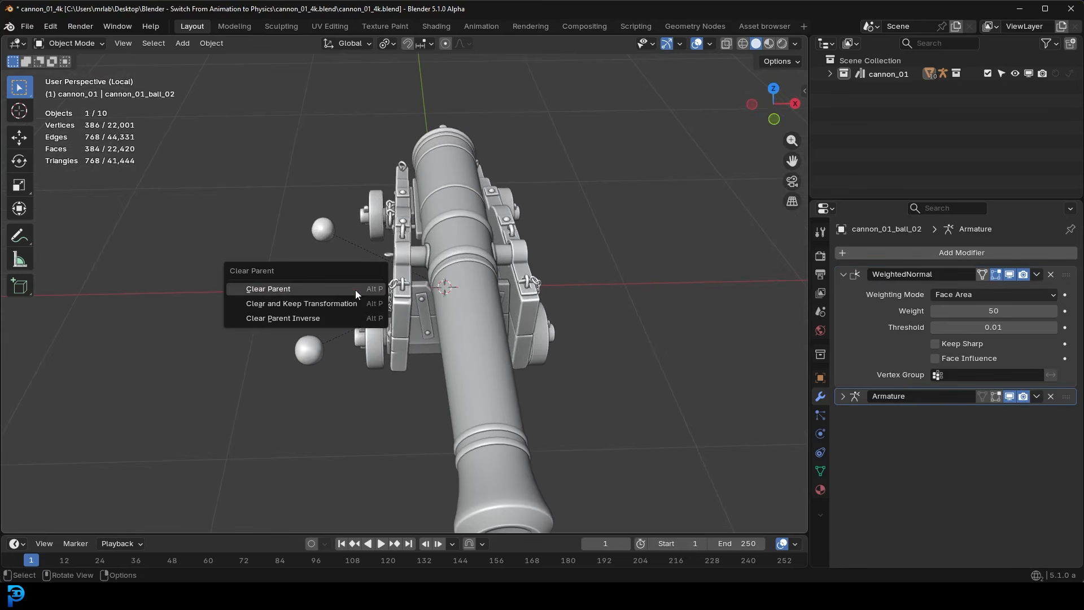
pyautogui.click(356, 290)
pyautogui.moveTo(378, 306); pyautogui.dragTo(395, 282, button='middle')
pyautogui.press('g')
pyautogui.rightClick(377, 260)
# In top view, move the cannonball over the rear of the barrel, about 0.59 m in X and 0.37 m in Y
pyautogui.press('KP_7')
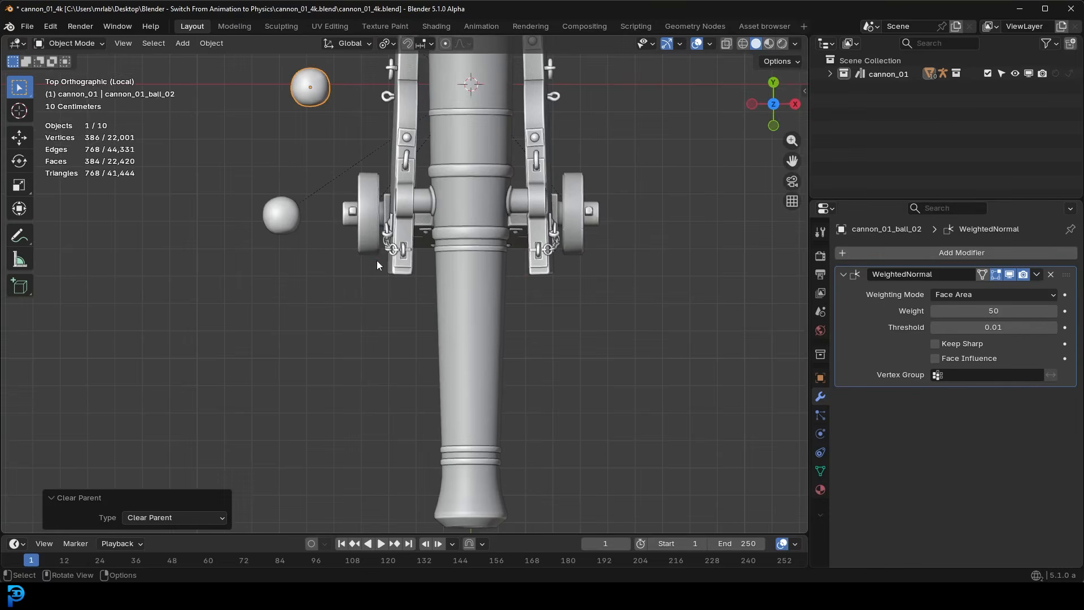
pyautogui.scroll(-5, 370, 237)
pyautogui.scroll(5, 364, 288)
pyautogui.press('g')
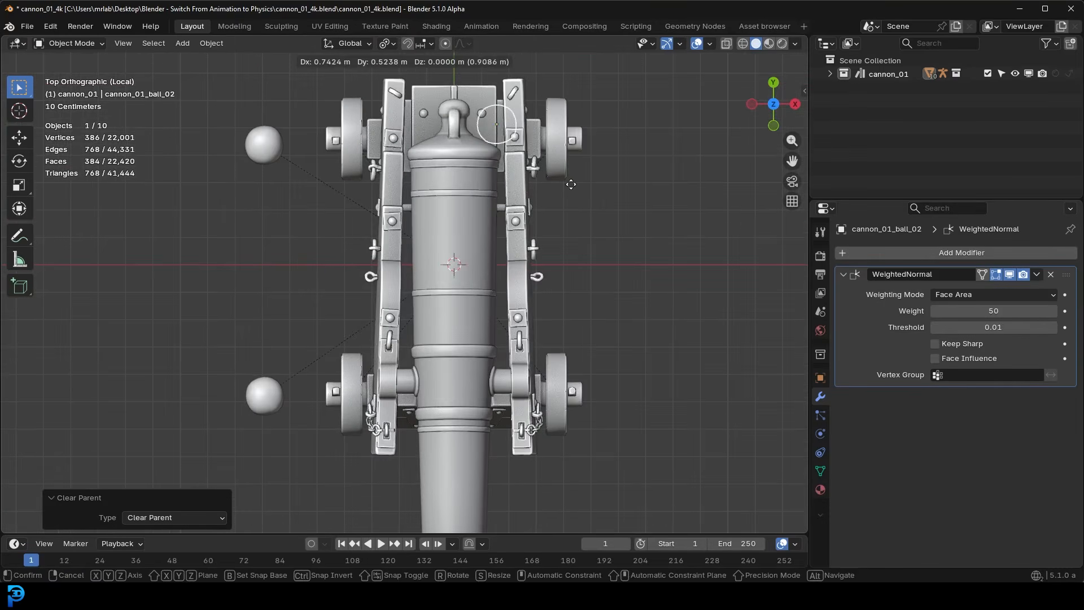
pyautogui.click(524, 232)
# In right view, raise the cannonball along Z into the barrel's rear end and nudge it about -0.019 m in Y
pyautogui.press('KP_3')
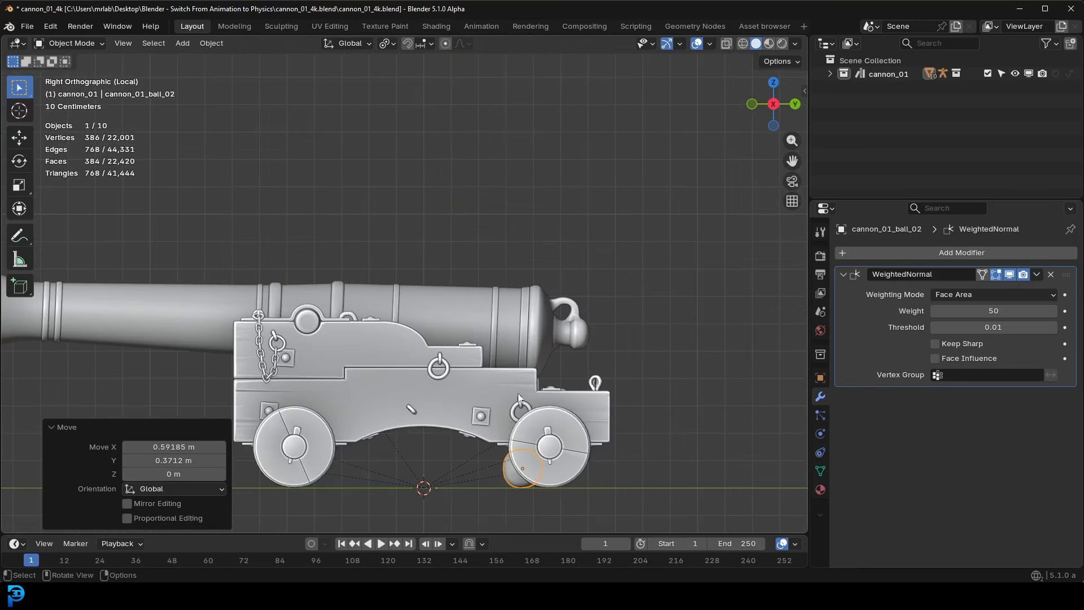
pyautogui.press('g')
pyautogui.press('z')
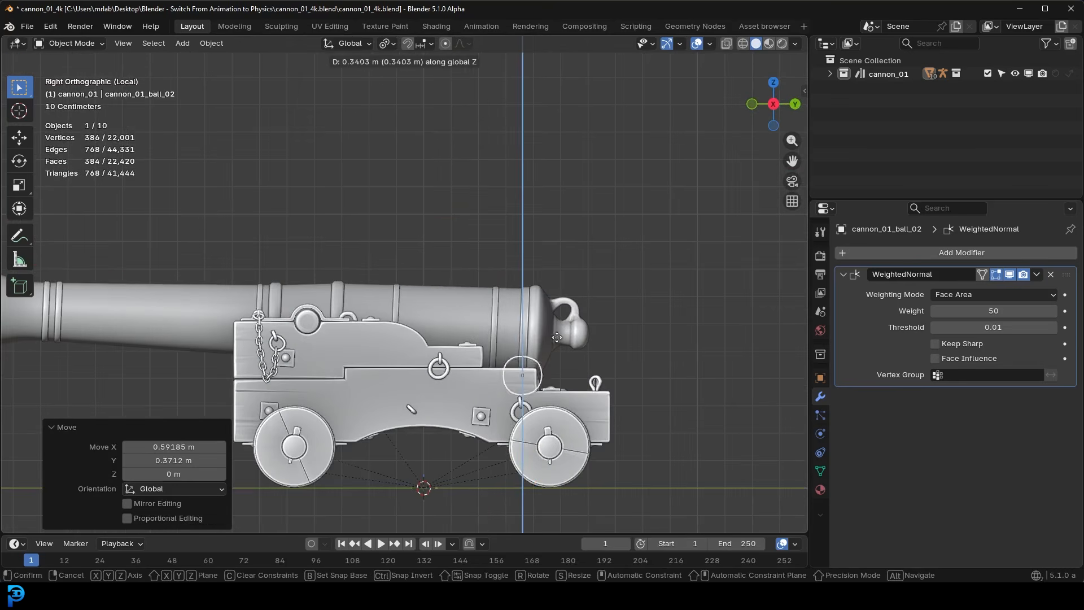
pyautogui.click(559, 307)
pyautogui.scroll(1, 557, 319)
pyautogui.press('g')
pyautogui.click(567, 333)
# Inspect the cannonball's placement inside the barrel from perspective, front and right views
pyautogui.scroll(-1, 567, 333)
pyautogui.moveTo(516, 240); pyautogui.dragTo(529, 297, button='middle')
pyautogui.scroll(-4, 529, 297)
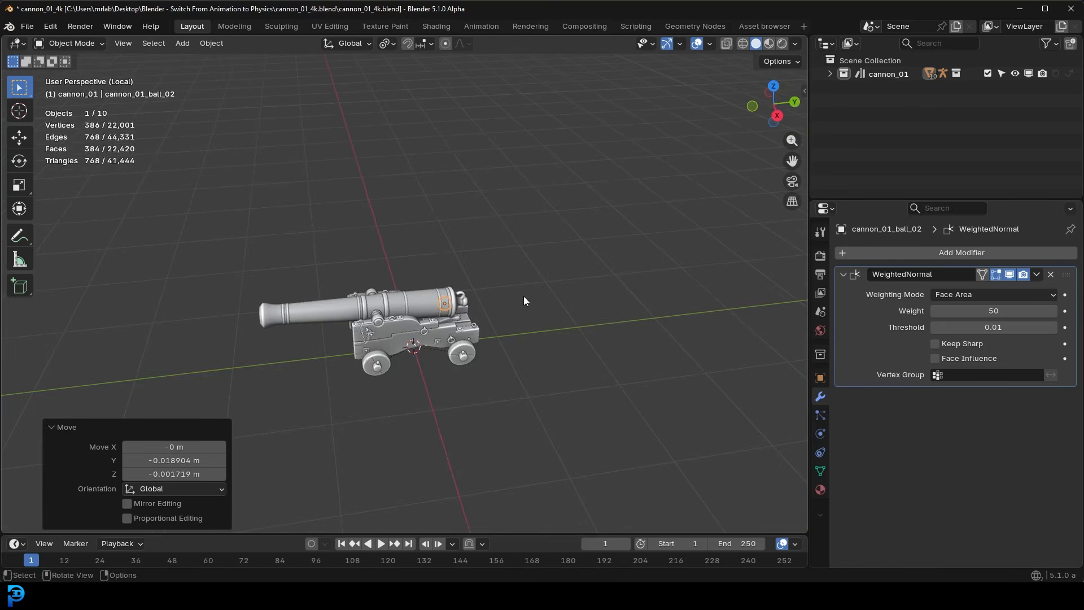
pyautogui.press('KP_1')
pyautogui.press('KP_3')
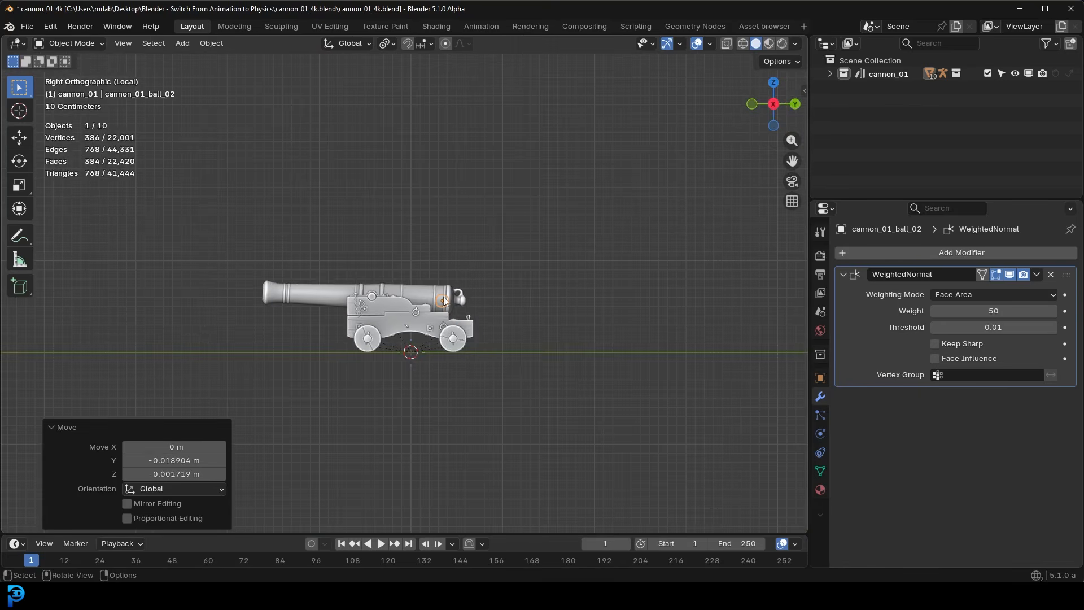
pyautogui.keyDown('ctrl'); pyautogui.scroll(1, 445, 277); pyautogui.keyUp('ctrl')
pyautogui.scroll(5, 451, 268)
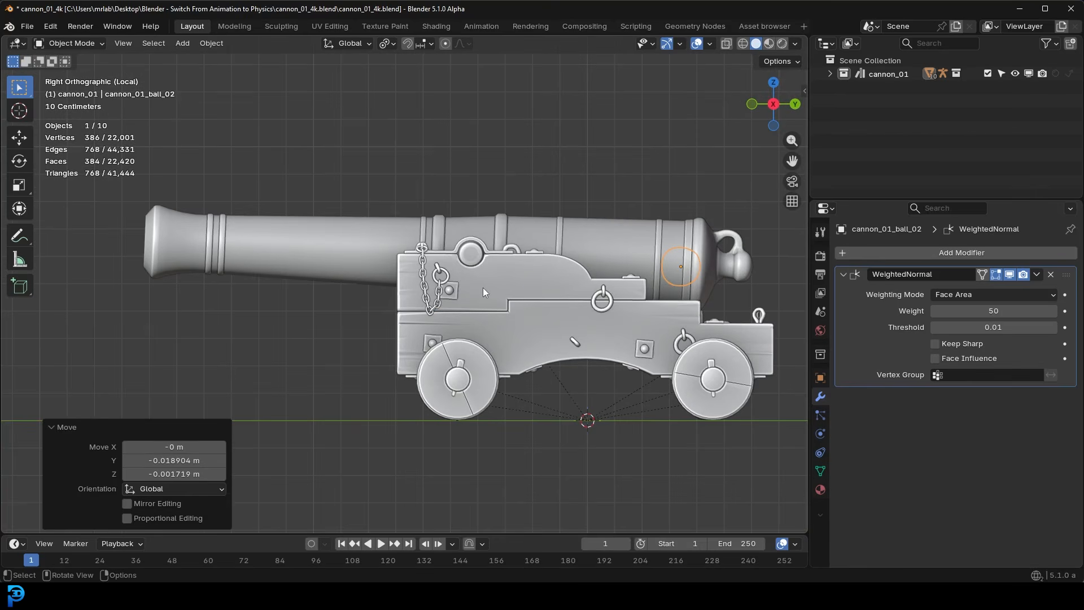
pyautogui.press('KP_1')
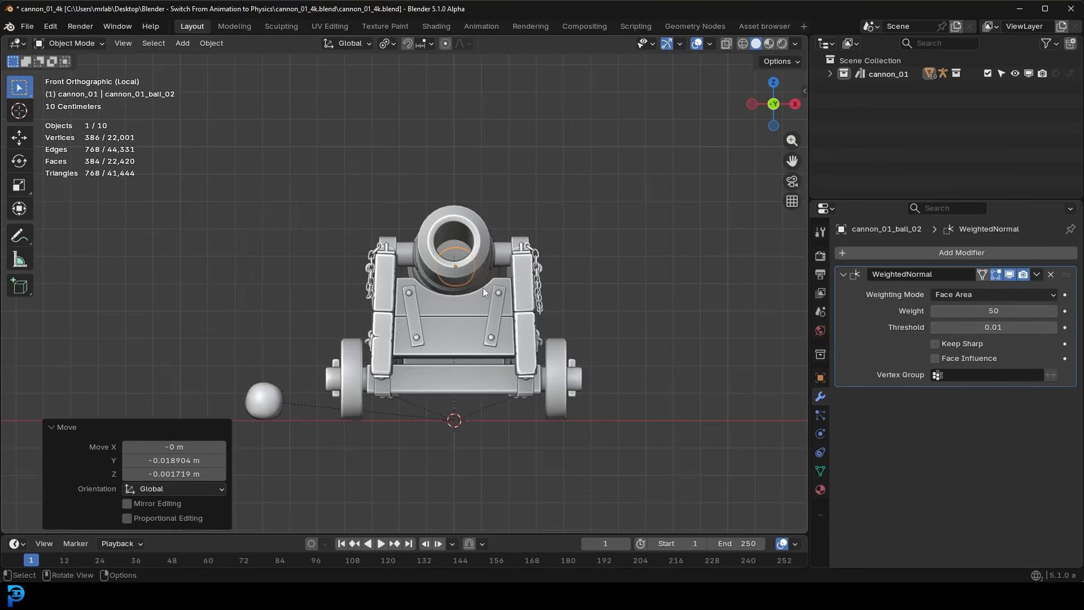
pyautogui.press('KP_3')
pyautogui.scroll(-5, 444, 269)
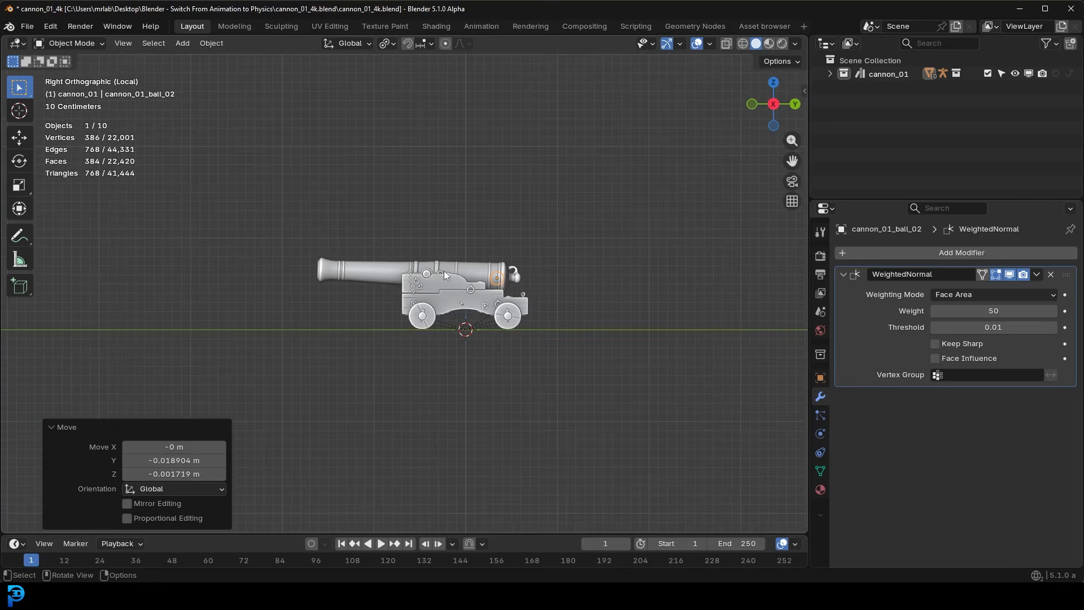
# Enlarge the timeline area to make room for keyframes
pyautogui.moveTo(500, 534); pyautogui.dragTo(500, 435)
pyautogui.scroll(-2, 159, 504)
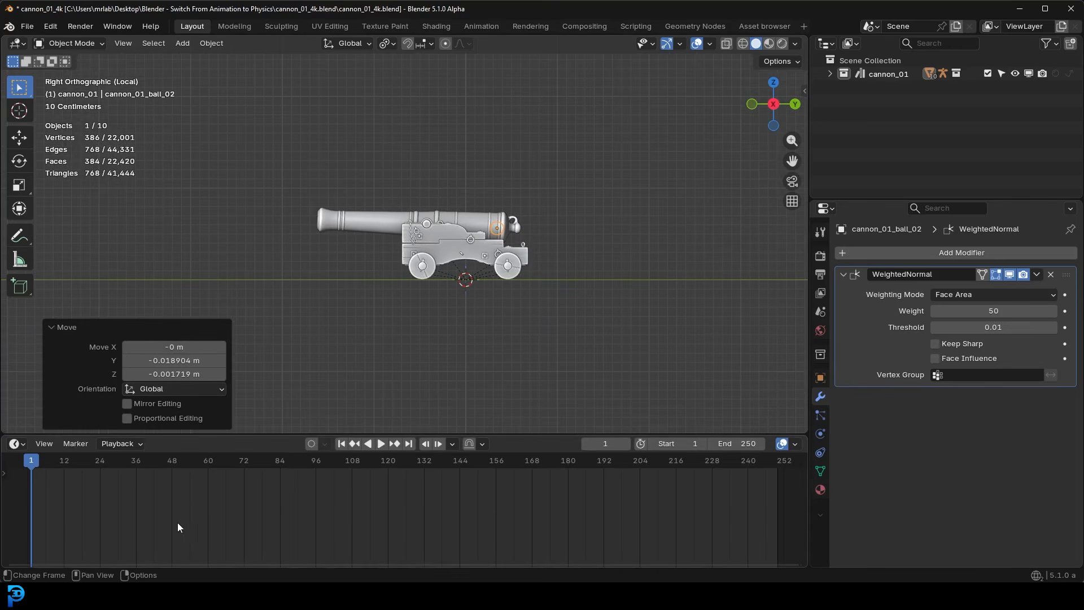
# Set the animation's end frame to 80
pyautogui.scroll(-1, 160, 504)
pyautogui.moveTo(136, 461); pyautogui.dragTo(130, 476)
pyautogui.scroll(1, 136, 488)
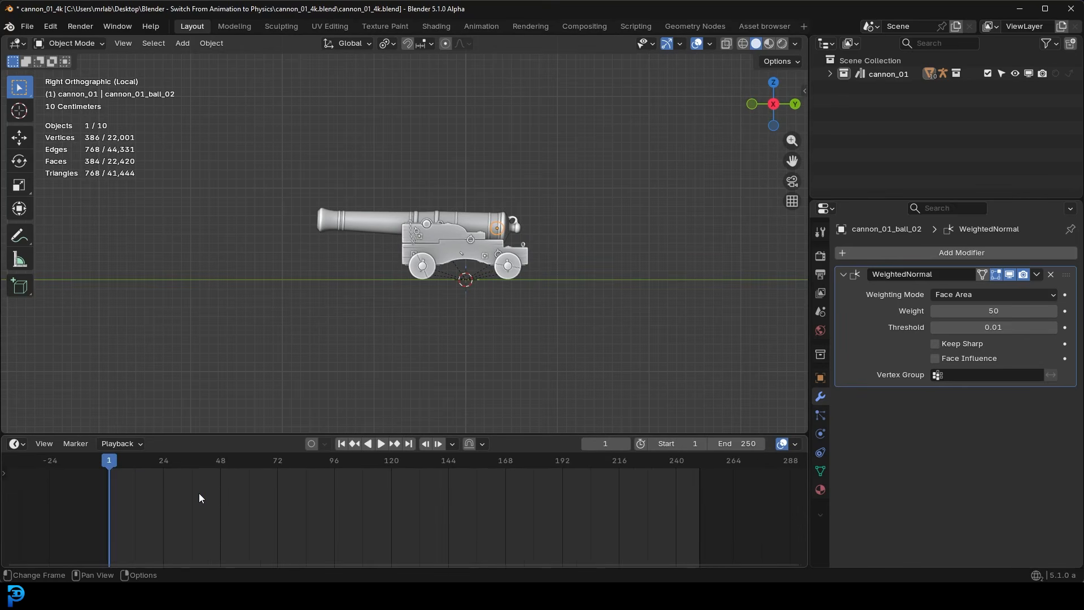
pyautogui.click(744, 443)
pyautogui.write('80')
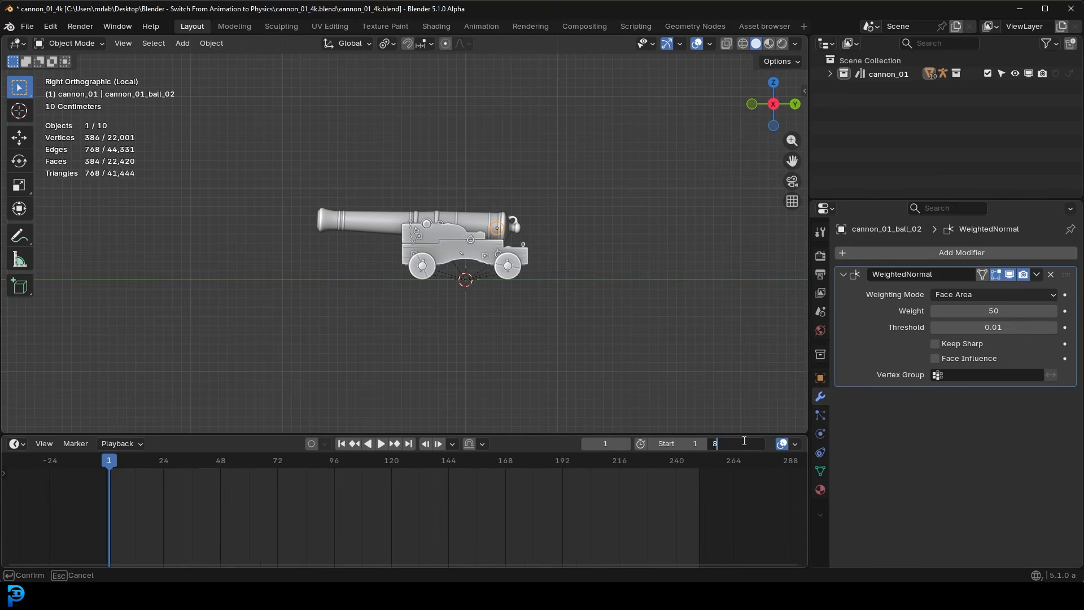
pyautogui.press('Return')
pyautogui.moveTo(259, 521); pyautogui.dragTo(442, 522, button='middle')
pyautogui.scroll(3, 382, 517)
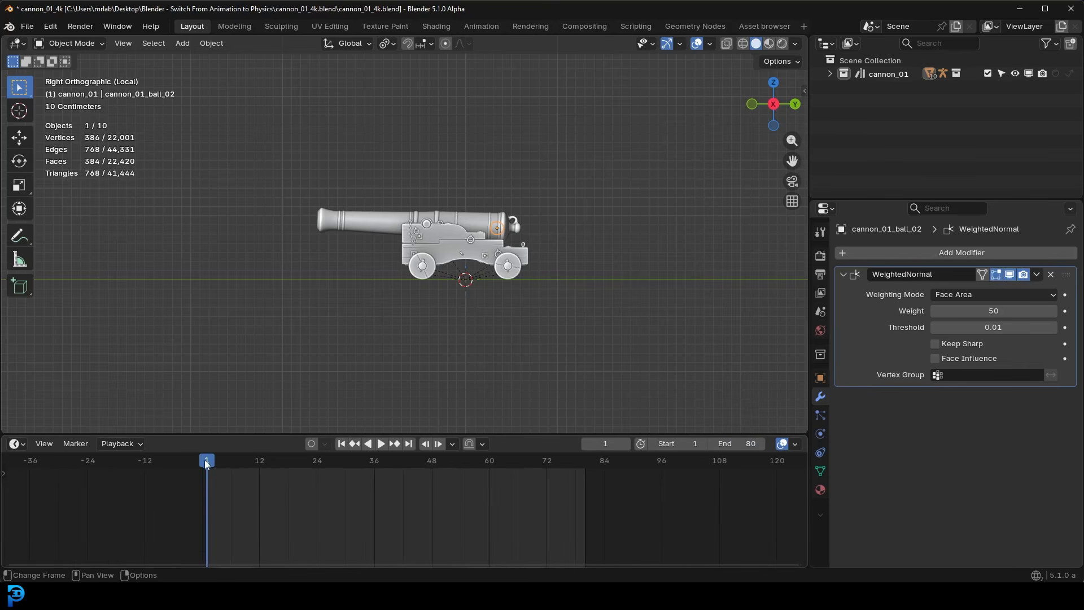
# Insert a keyframe for the cannonball's starting position at frame 1 and go to frame 5
pyautogui.scroll(2, 502, 245)
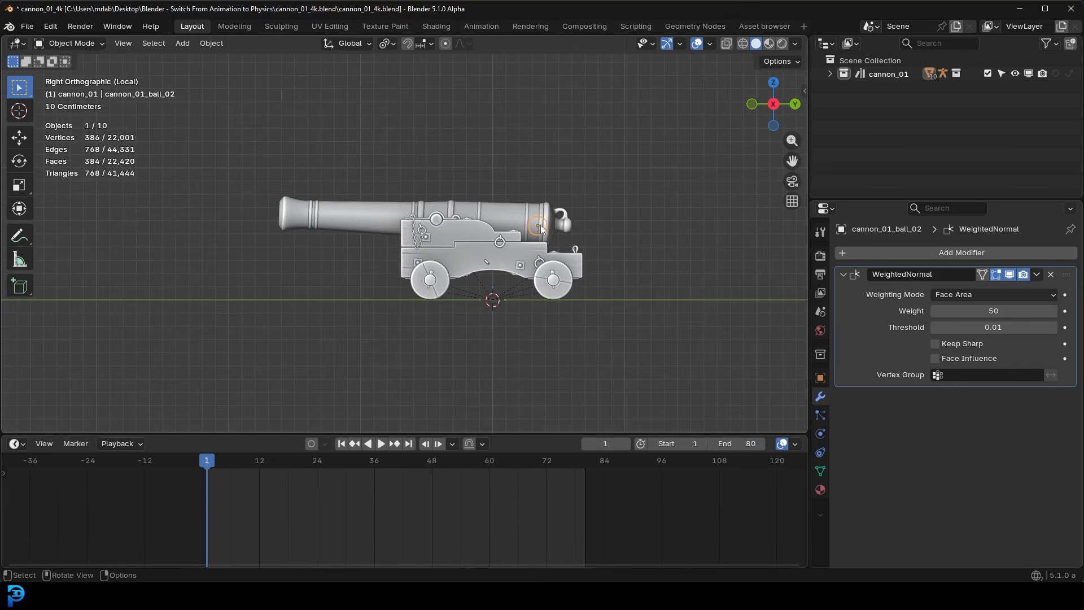
pyautogui.press('i')
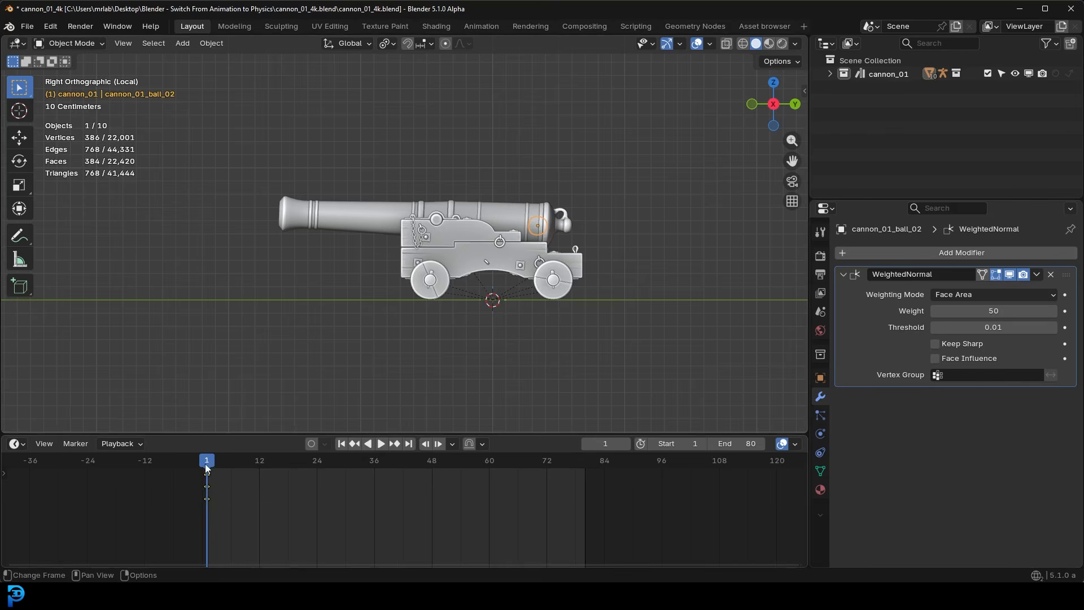
pyautogui.scroll(1, 209, 480)
pyautogui.moveTo(192, 461); pyautogui.dragTo(211, 474)
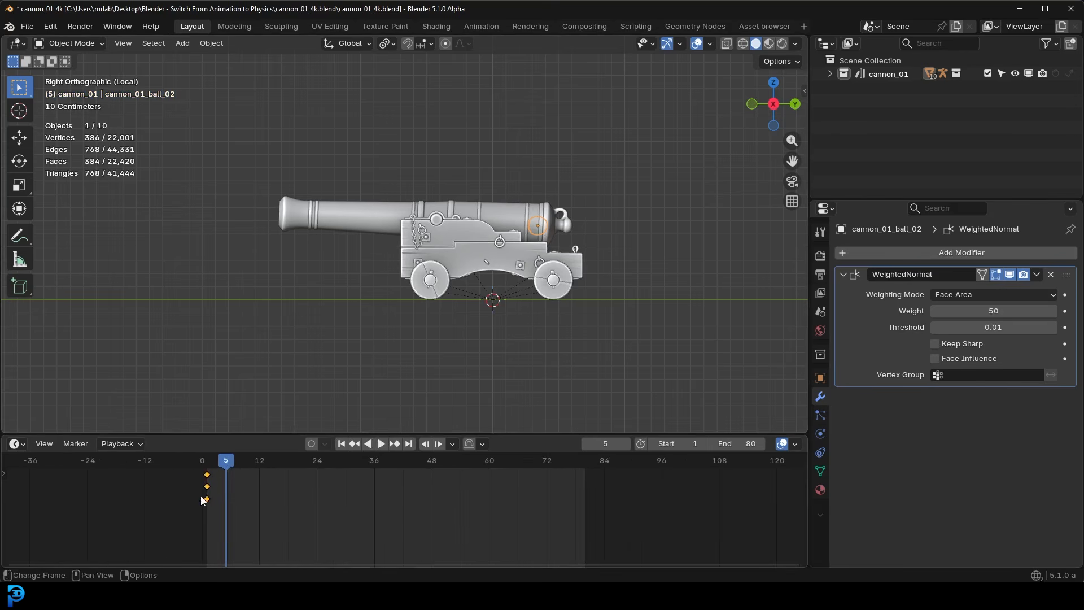
pyautogui.scroll(2, 187, 490)
pyautogui.moveTo(175, 486); pyautogui.dragTo(266, 492, button='middle')
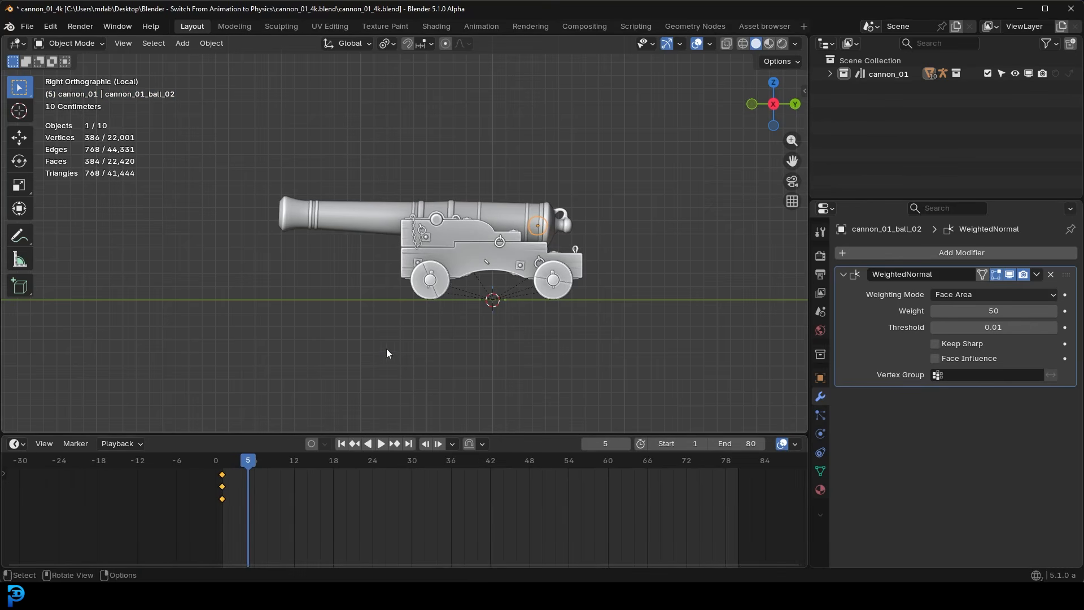
# Enable auto keying and move the cannonball to the barrel's muzzle at frame 5, about -1.91 m in Y and 0.098 m in Z
pyautogui.click(311, 443)
pyautogui.press('g')
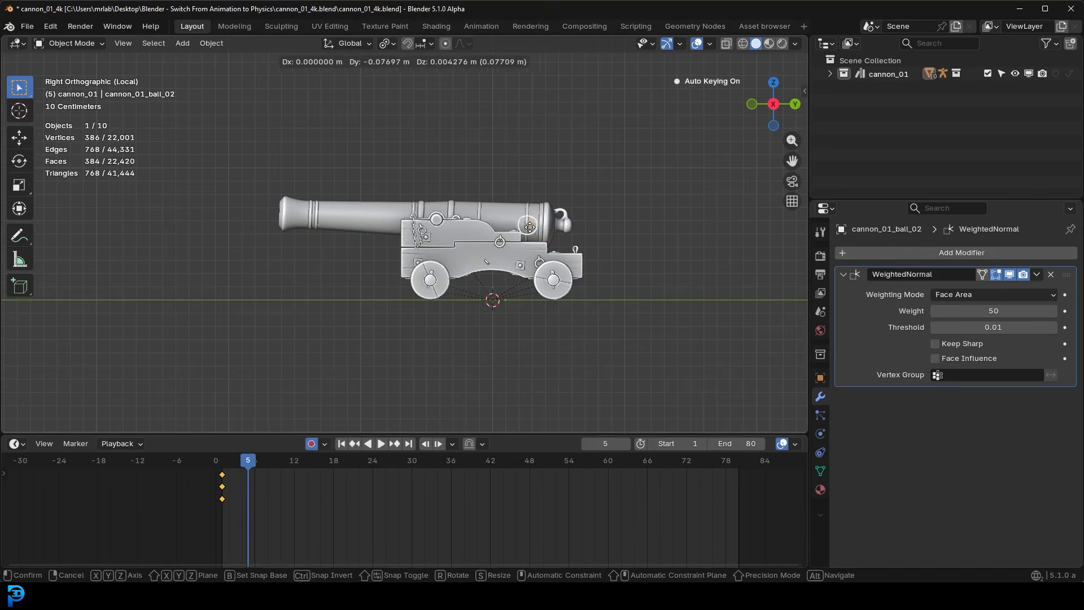
pyautogui.click(288, 215)
# Lower the cannonball about 0.008 m in Z to centre it in the muzzle, and turn auto keying off
pyautogui.moveTo(288, 224); pyautogui.dragTo(474, 236, button='middle')
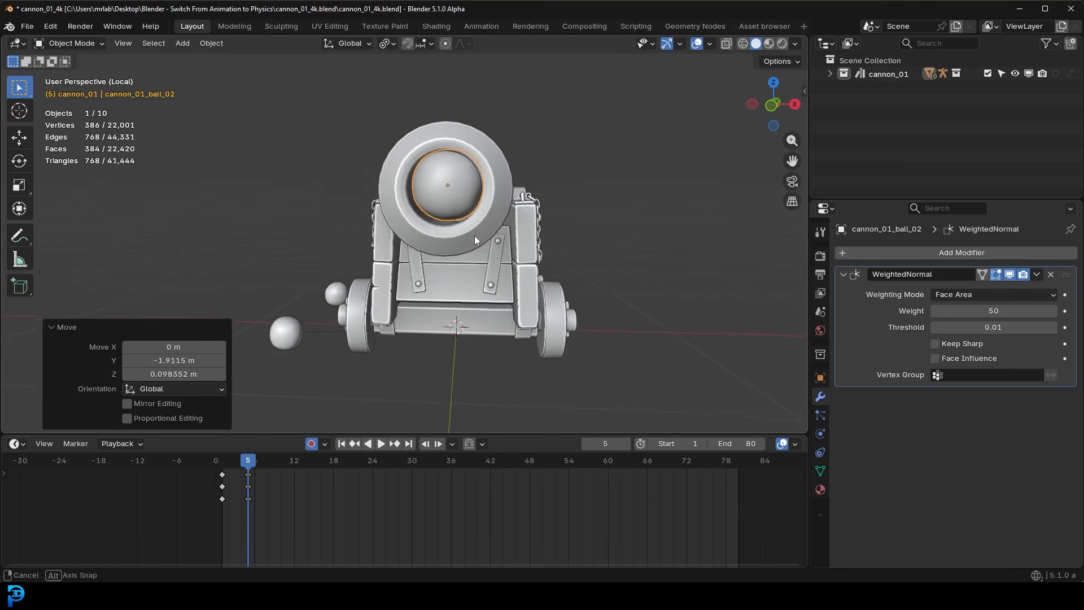
pyautogui.press('g')
pyautogui.press('z')
pyautogui.click(473, 239)
pyautogui.moveTo(526, 247); pyautogui.dragTo(470, 271, button='middle')
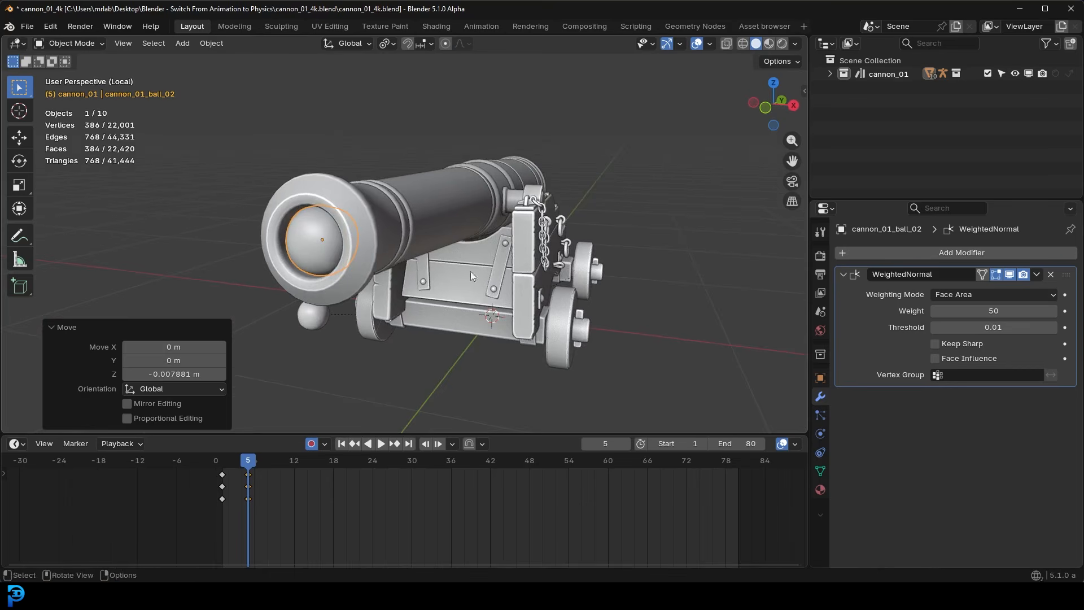
pyautogui.click(312, 444)
# Play back the cannonball's keyframed movement through the barrel from frame 1
pyautogui.moveTo(251, 467); pyautogui.dragTo(222, 476)
pyautogui.moveTo(452, 310); pyautogui.dragTo(482, 274, button='middle')
pyautogui.press('space')
pyautogui.moveTo(347, 474); pyautogui.dragTo(222, 496)
pyautogui.press('space')
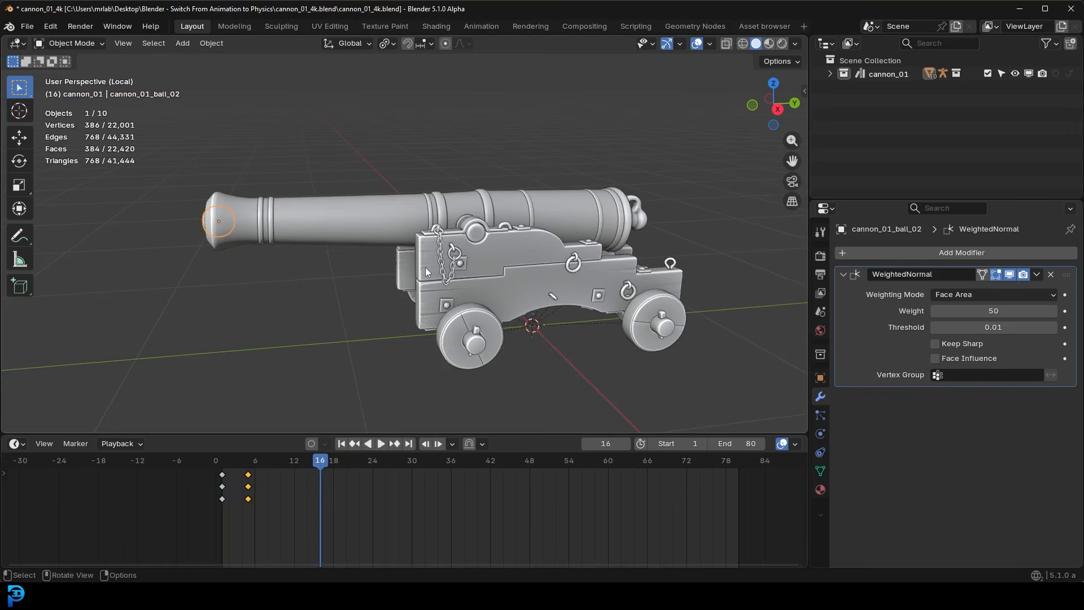
# Add rigid body physics to the cannonball with a Sphere collision shape
pyautogui.moveTo(401, 158); pyautogui.dragTo(371, 177, button='middle')
pyautogui.scroll(2, 367, 185)
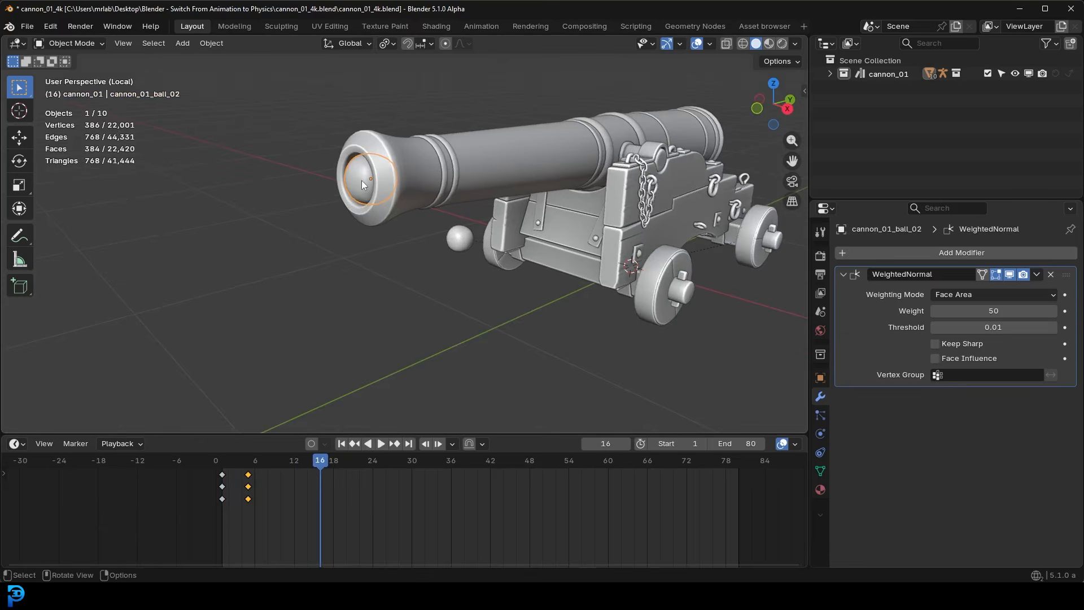
pyautogui.click(820, 435)
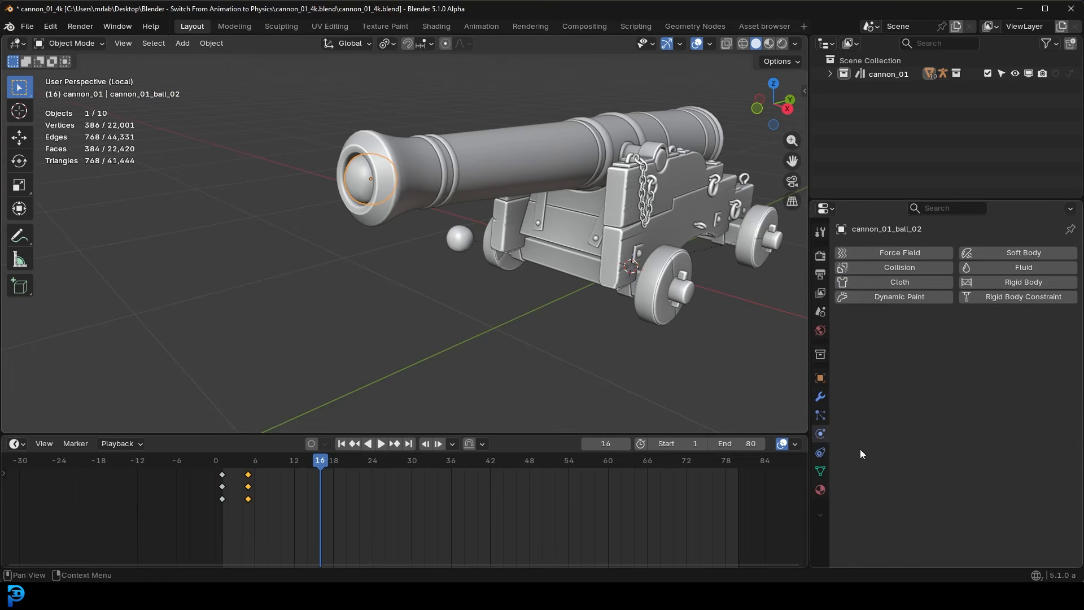
pyautogui.click(1024, 284)
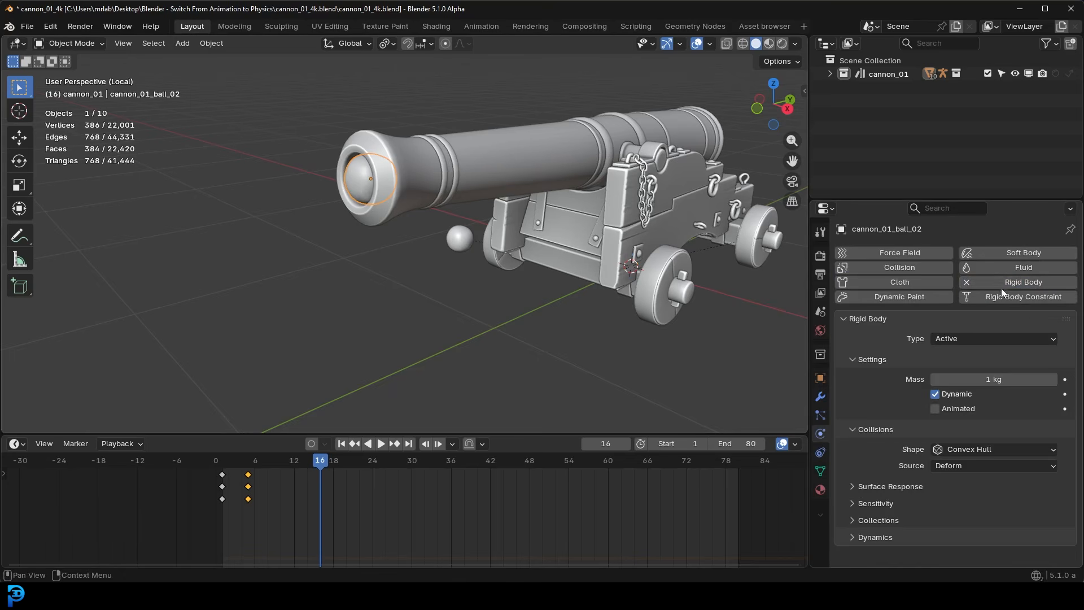
pyautogui.click(959, 452)
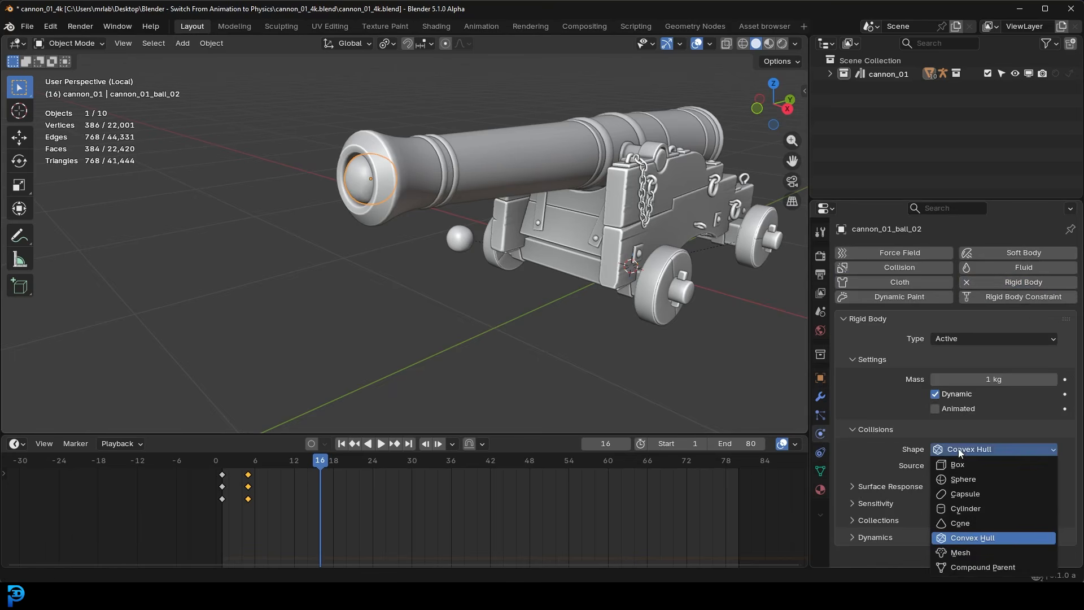
pyautogui.click(959, 480)
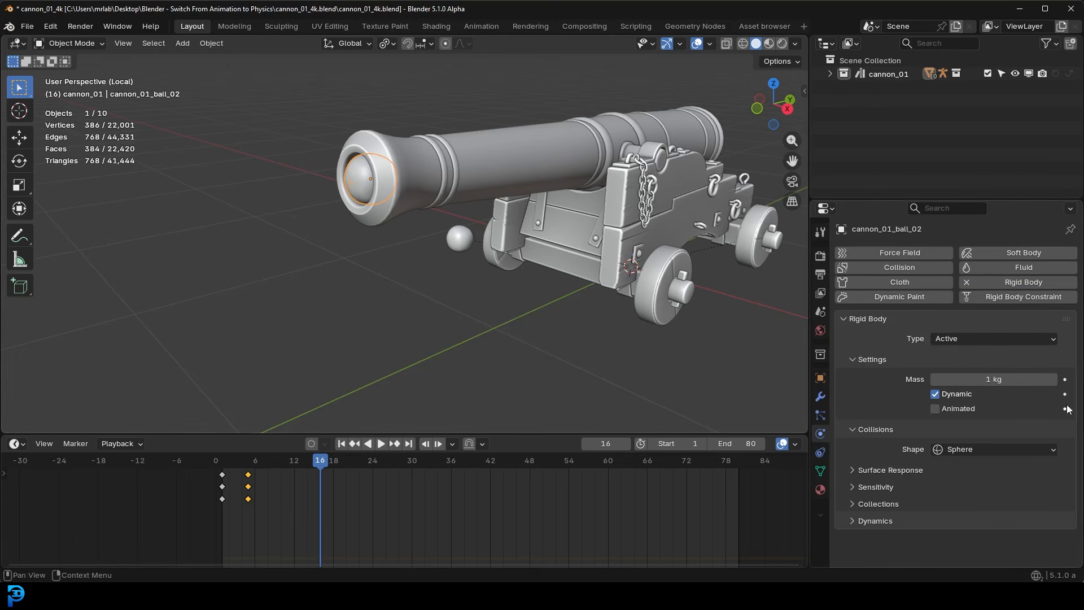
# Set the cannonball's rigid body mass to 12 kg and enable its Animated option
pyautogui.click(984, 379)
pyautogui.write('12')
pyautogui.press('Return')
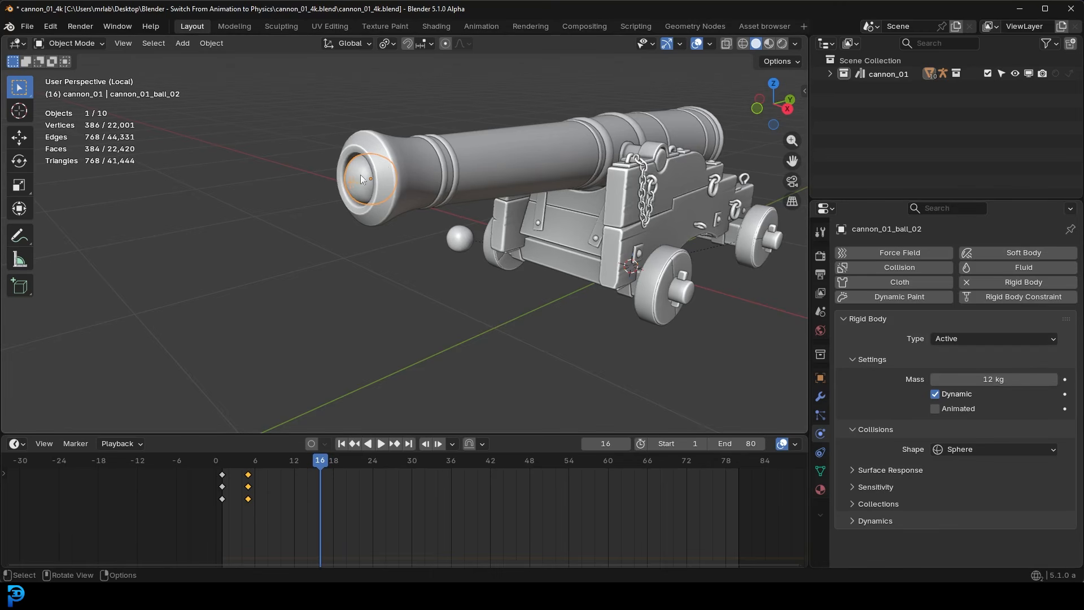
pyautogui.click(935, 409)
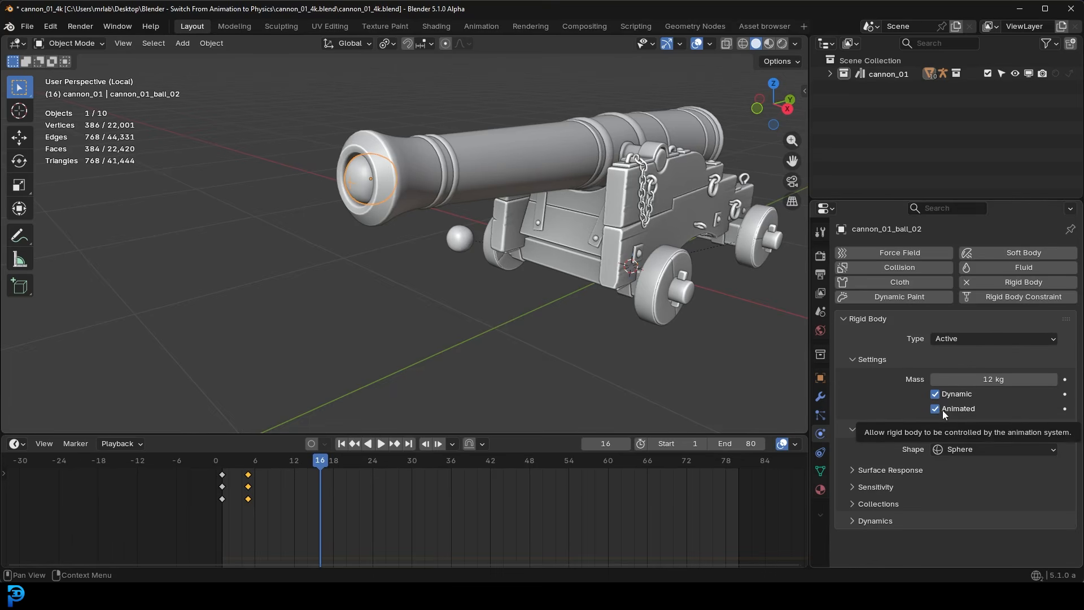
# Keyframe the cannonball's rigid body Animated option as enabled at frame 5 and disabled at frame 6
pyautogui.moveTo(293, 462); pyautogui.dragTo(247, 486)
pyautogui.scroll(1, 258, 493)
pyautogui.scroll(-2, 259, 493)
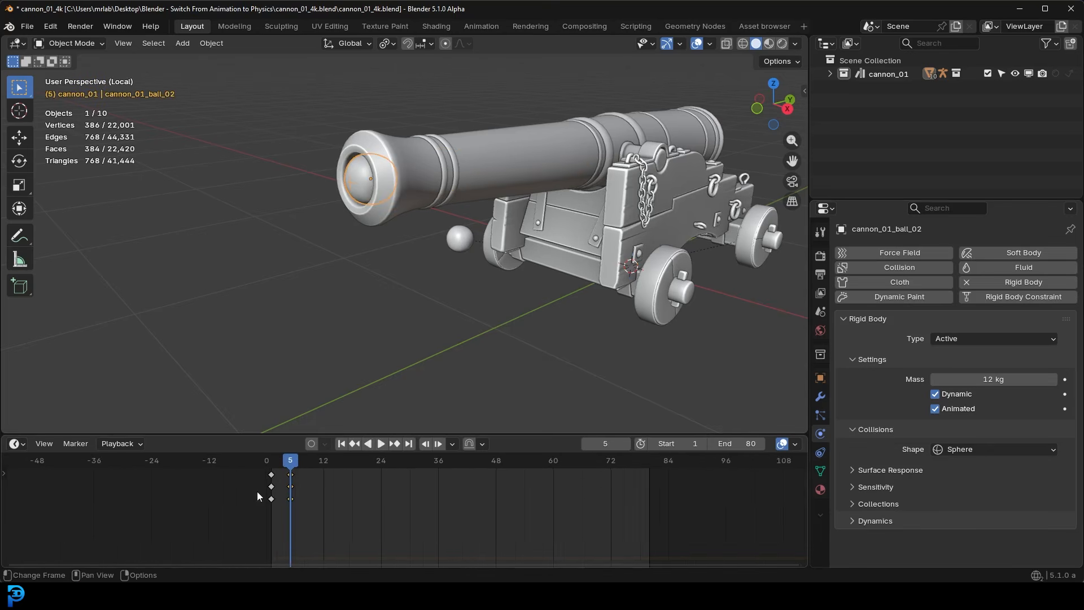
pyautogui.scroll(2, 297, 487)
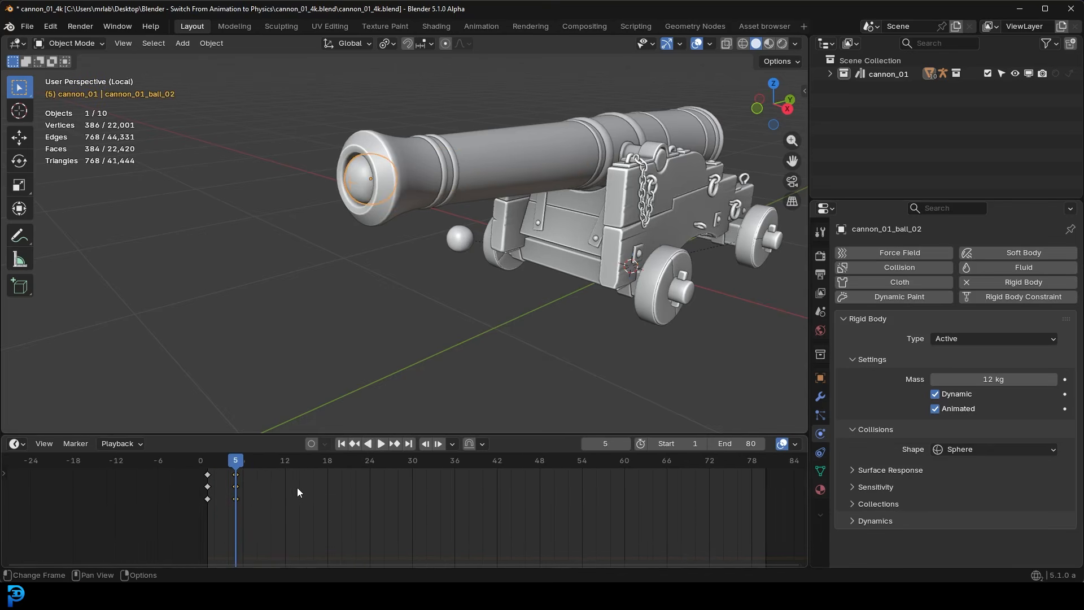
pyautogui.moveTo(236, 464); pyautogui.dragTo(237, 471)
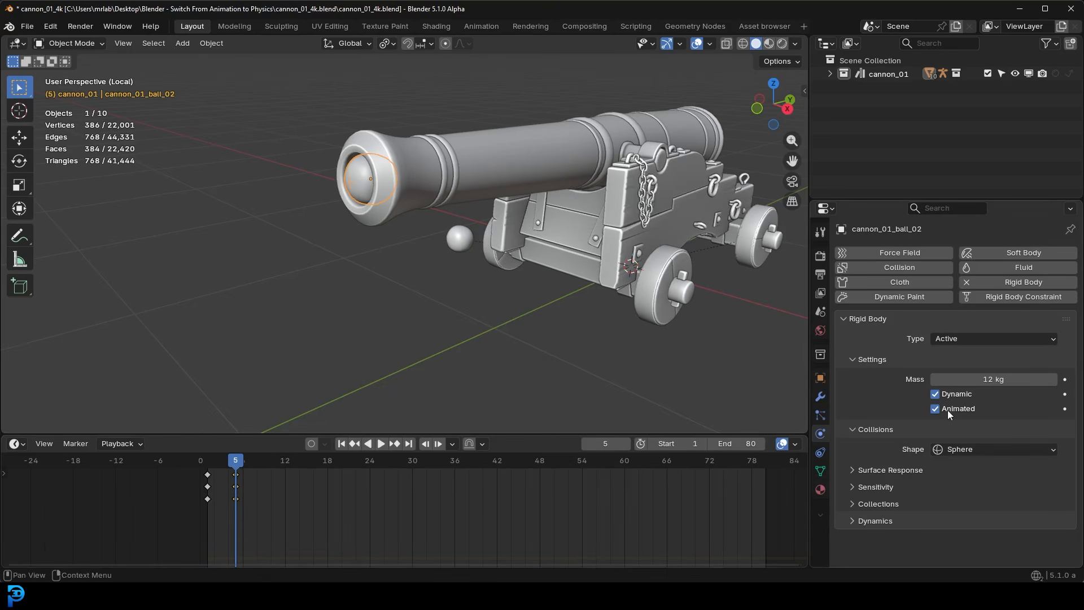
pyautogui.click(1064, 409)
pyautogui.press('space')
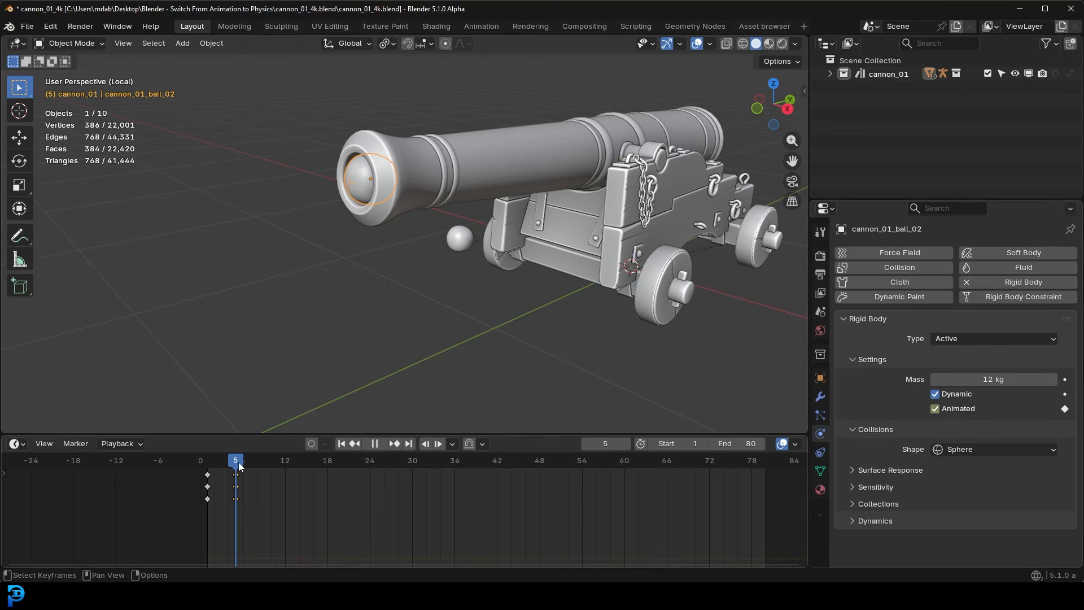
pyautogui.click(242, 464)
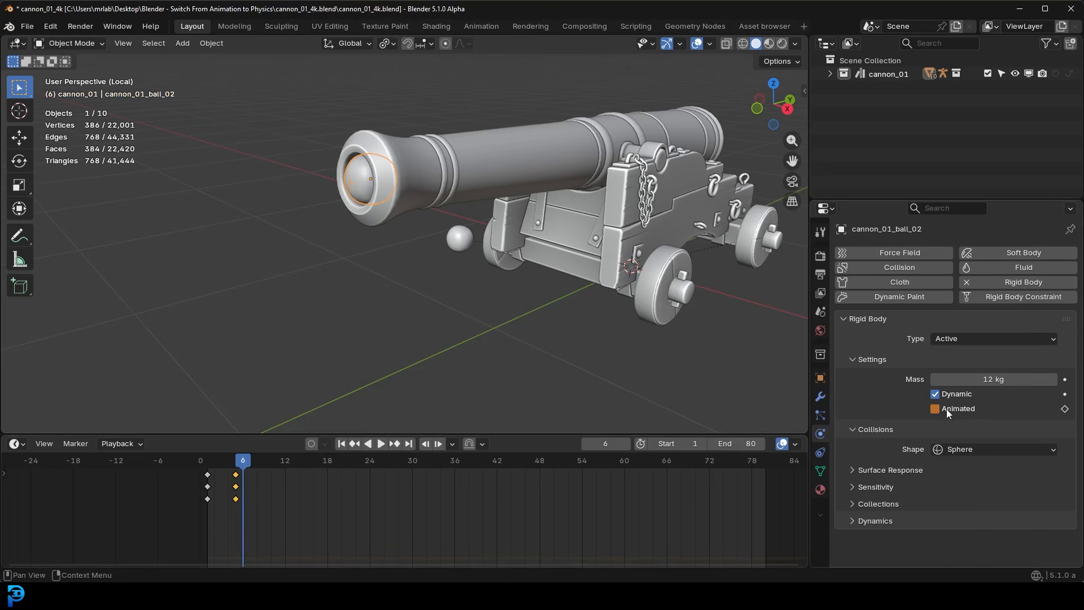
pyautogui.click(1065, 409)
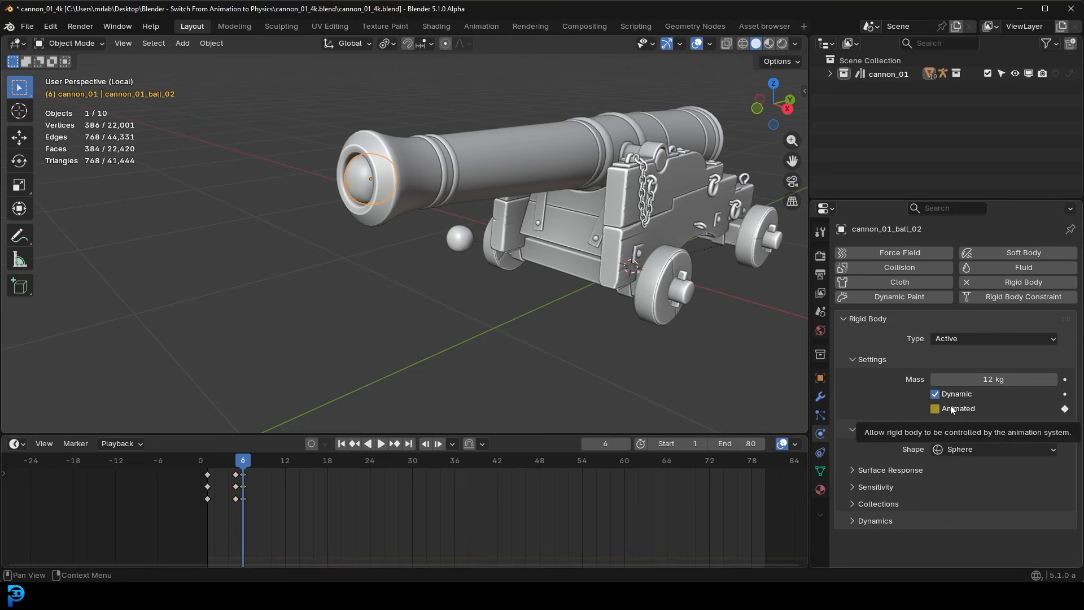
# Scrub between frames 1, 5 and 6 to check the keyframed Animated option on the cannonball
pyautogui.moveTo(249, 459); pyautogui.dragTo(207, 472)
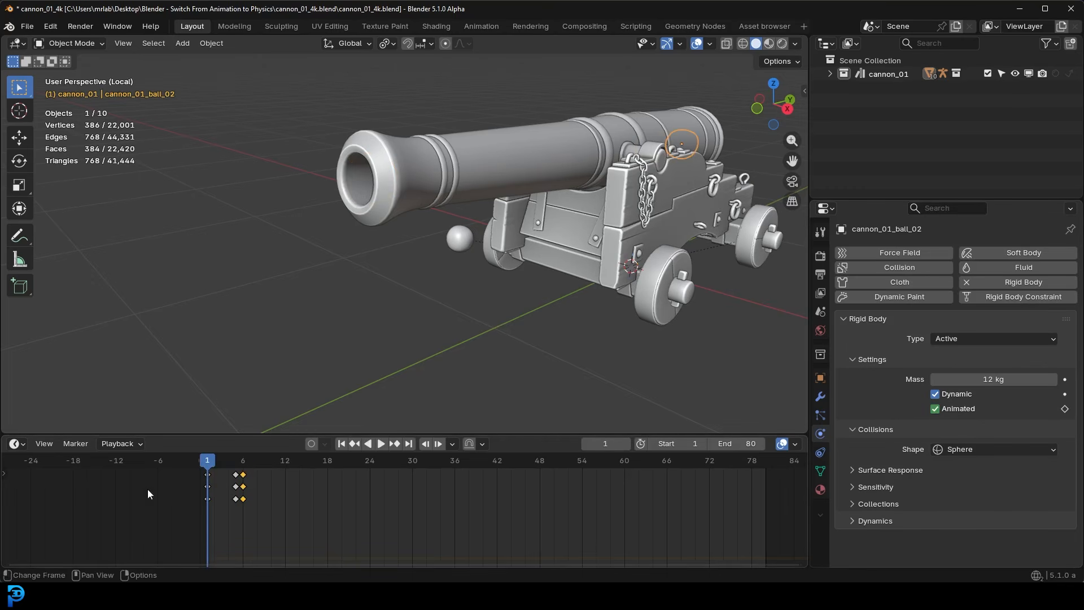
pyautogui.moveTo(209, 464); pyautogui.dragTo(237, 481)
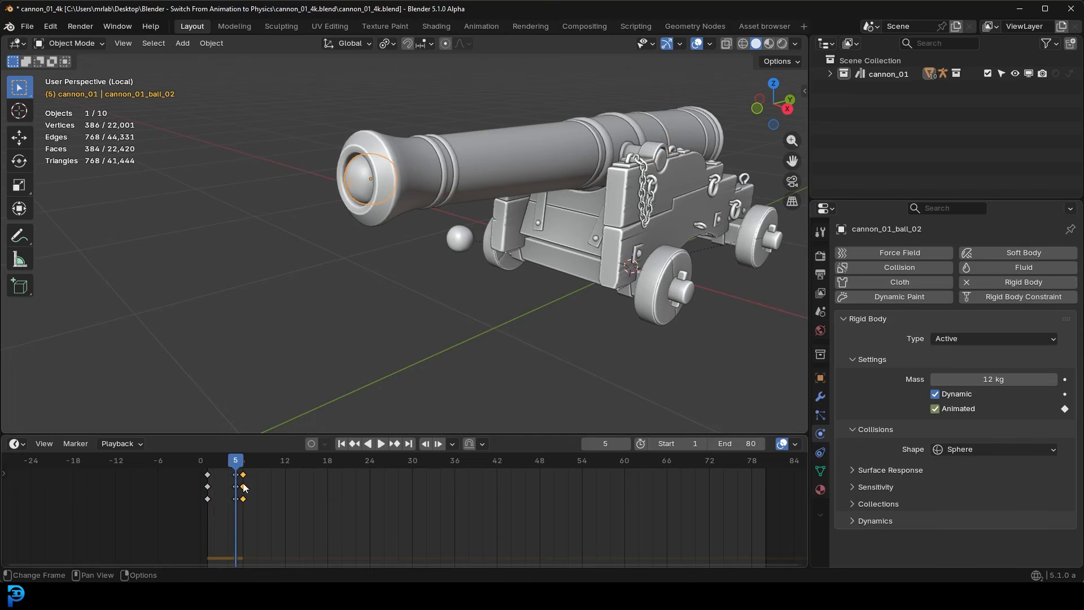
pyautogui.click(1064, 408)
pyautogui.moveTo(236, 462); pyautogui.dragTo(244, 464)
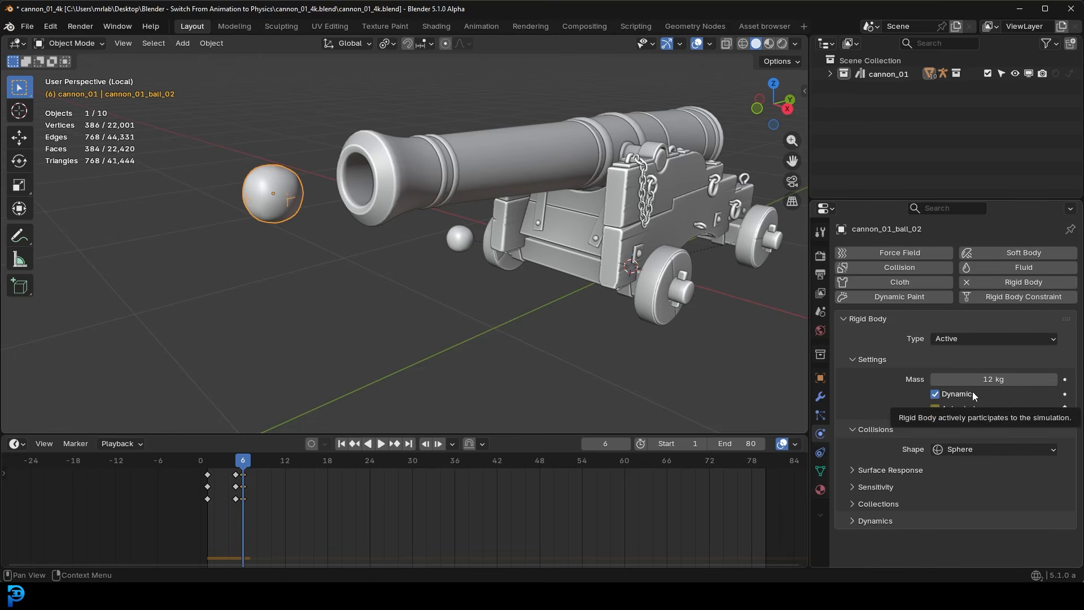
pyautogui.click(958, 408)
pyautogui.click(1064, 408)
# Play the cannon shot from frame 1 with the whole cannon in view
pyautogui.moveTo(242, 462); pyautogui.dragTo(206, 466)
pyautogui.scroll(-6, 377, 316)
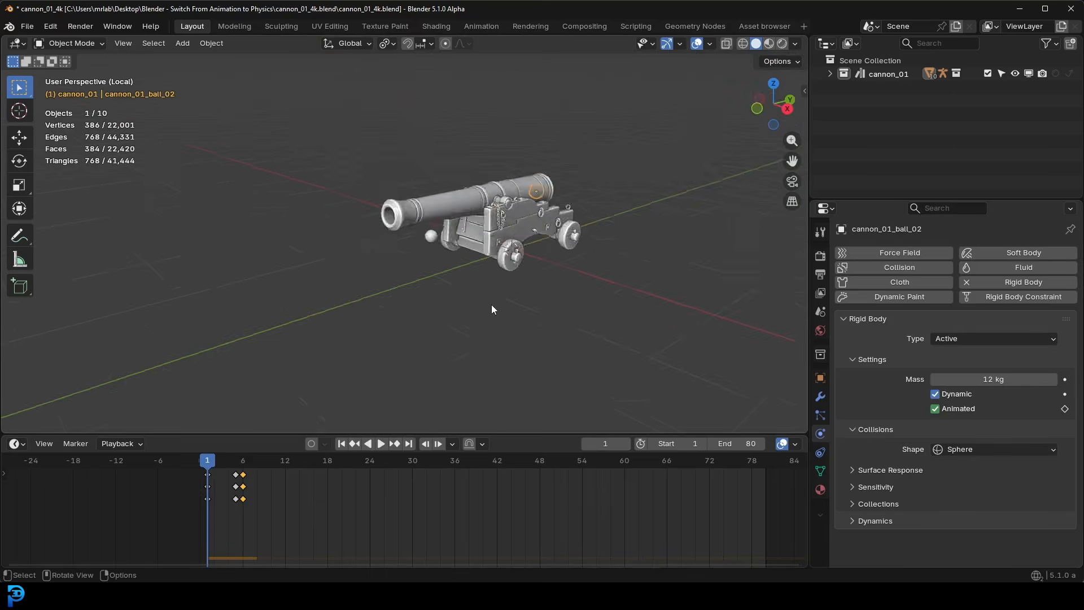
pyautogui.moveTo(491, 308); pyautogui.dragTo(422, 284, button='middle')
pyautogui.press('space')
pyautogui.press('space')
# Add a mesh plane under the cannon and scale it up about 5.11 times as a ground
pyautogui.hotkey('alt', 'a')
pyautogui.moveTo(418, 242); pyautogui.dragTo(429, 247, button='middle')
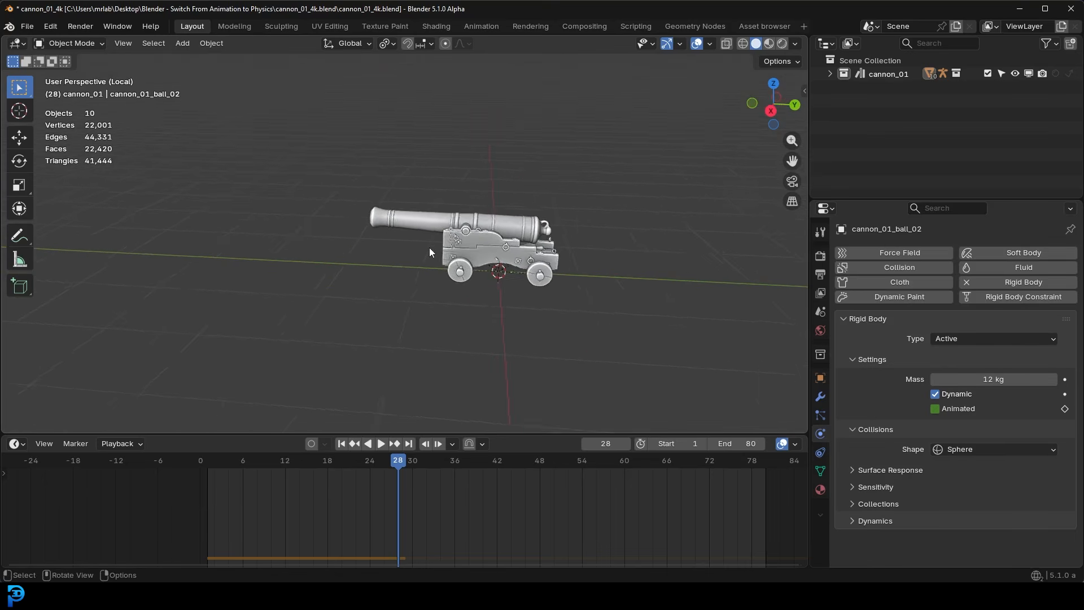
pyautogui.scroll(2, 426, 229)
pyautogui.hotkey('shift', 'a')
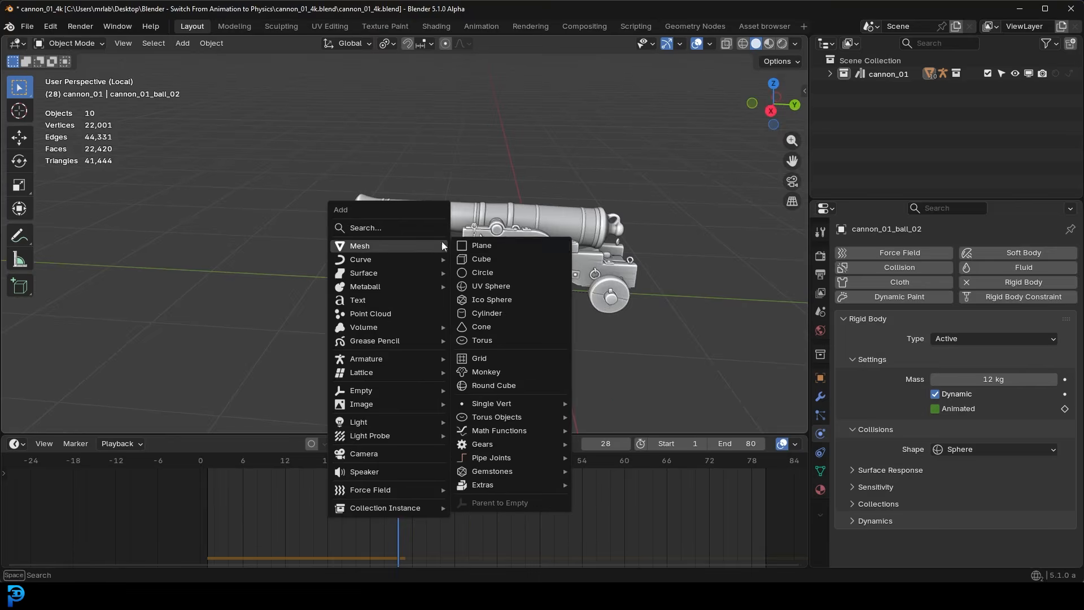
pyautogui.click(465, 246)
pyautogui.press('s')
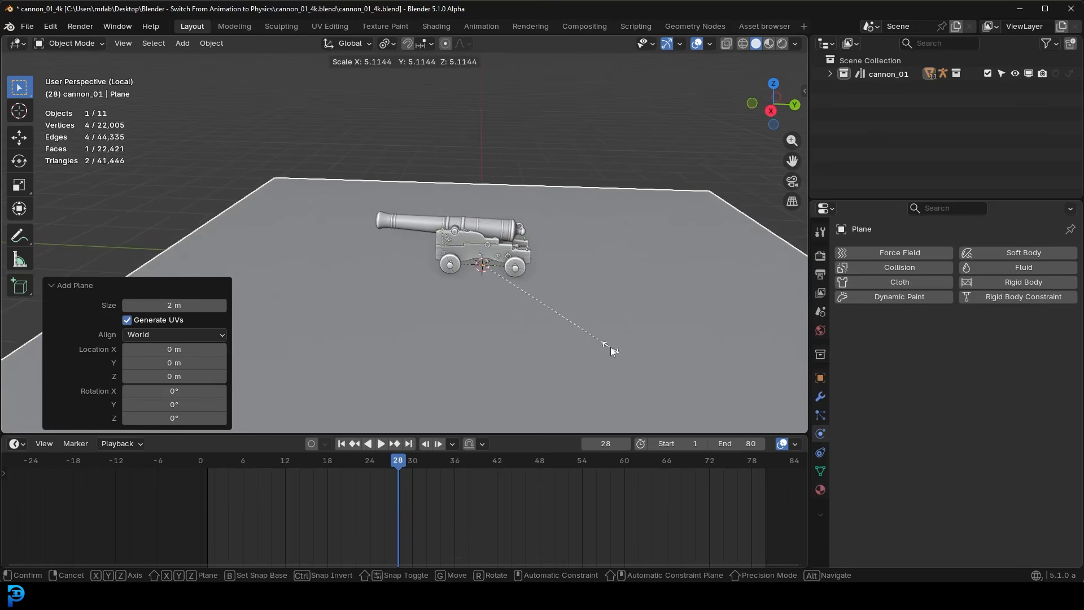
pyautogui.click(590, 324)
# Add rigid body physics to the ground plane and set its type to Passive
pyautogui.scroll(-4, 582, 317)
pyautogui.moveTo(520, 249); pyautogui.dragTo(559, 281, button='middle')
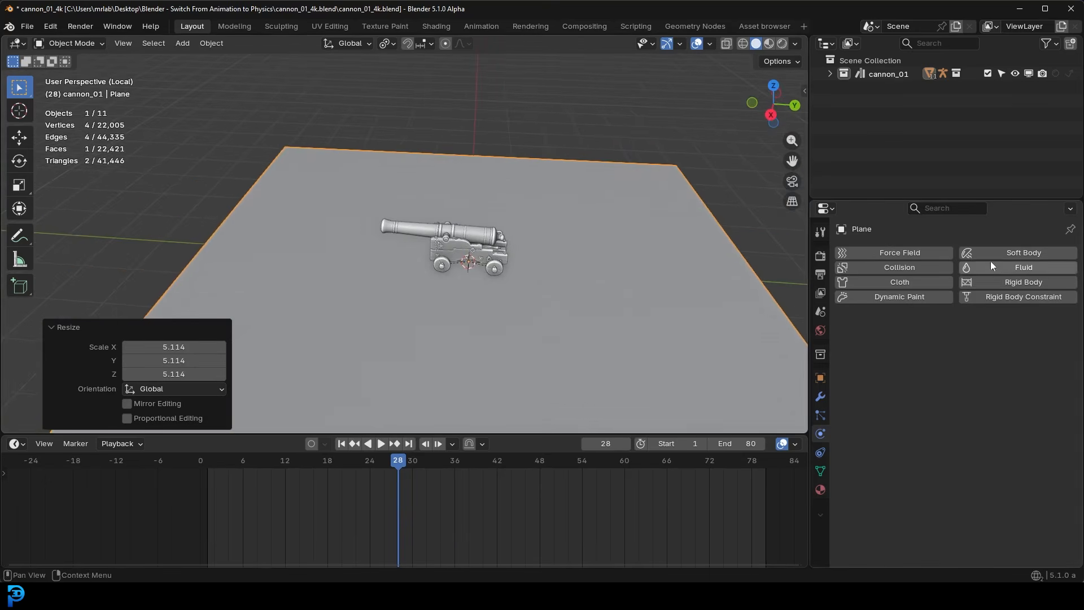
pyautogui.click(1035, 284)
pyautogui.click(992, 338)
pyautogui.click(986, 368)
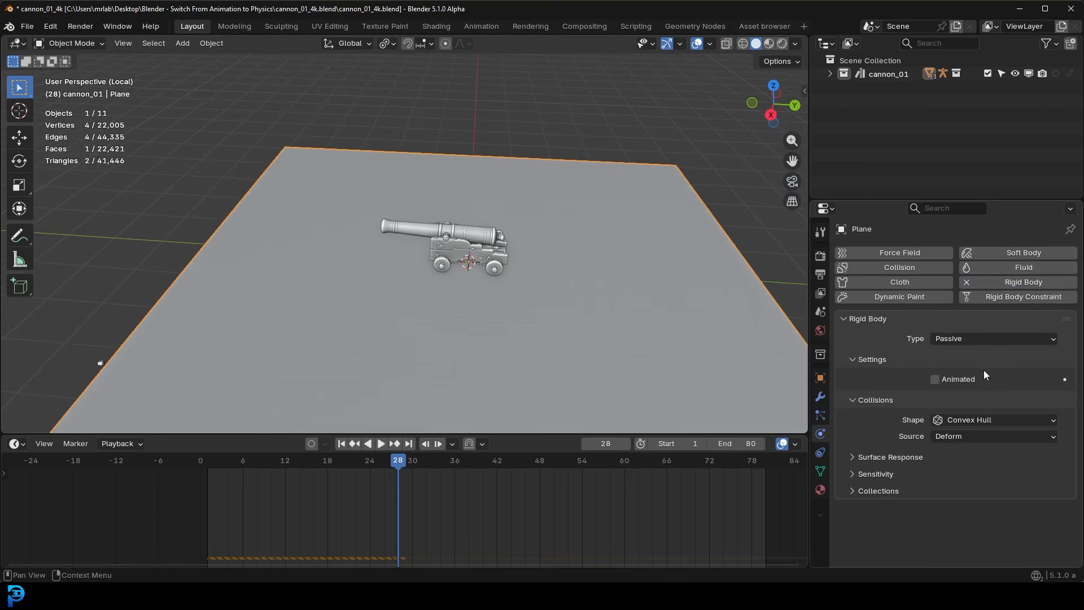
# Duplicate the ground plane, rotate it 90° in the right view and place it upright as a wall in front of the muzzle
pyautogui.moveTo(602, 273); pyautogui.dragTo(598, 265, button='middle')
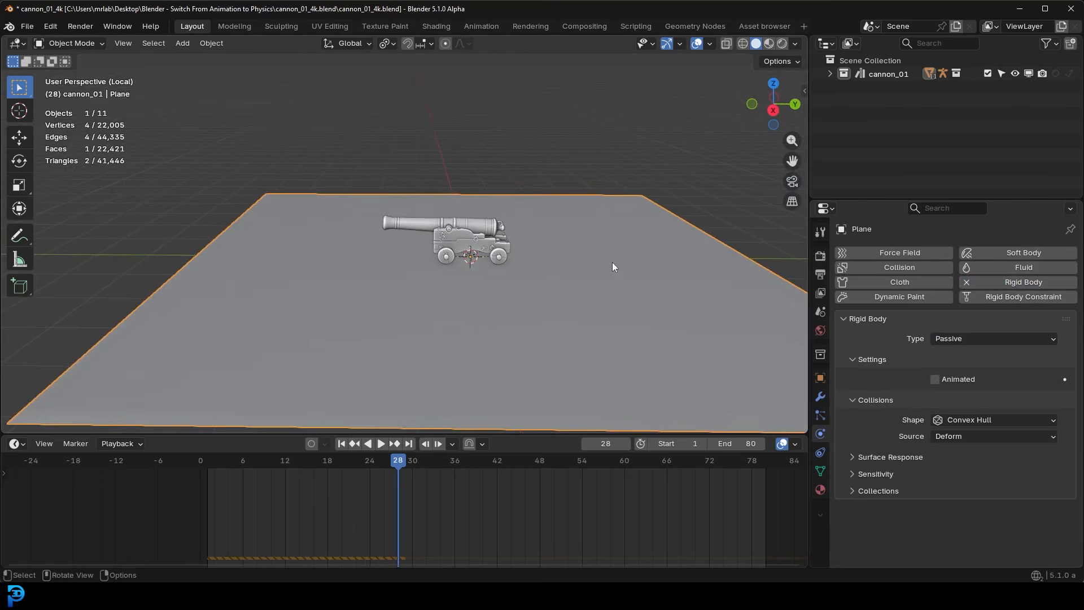
pyautogui.press('KP_1')
pyautogui.press('KP_3')
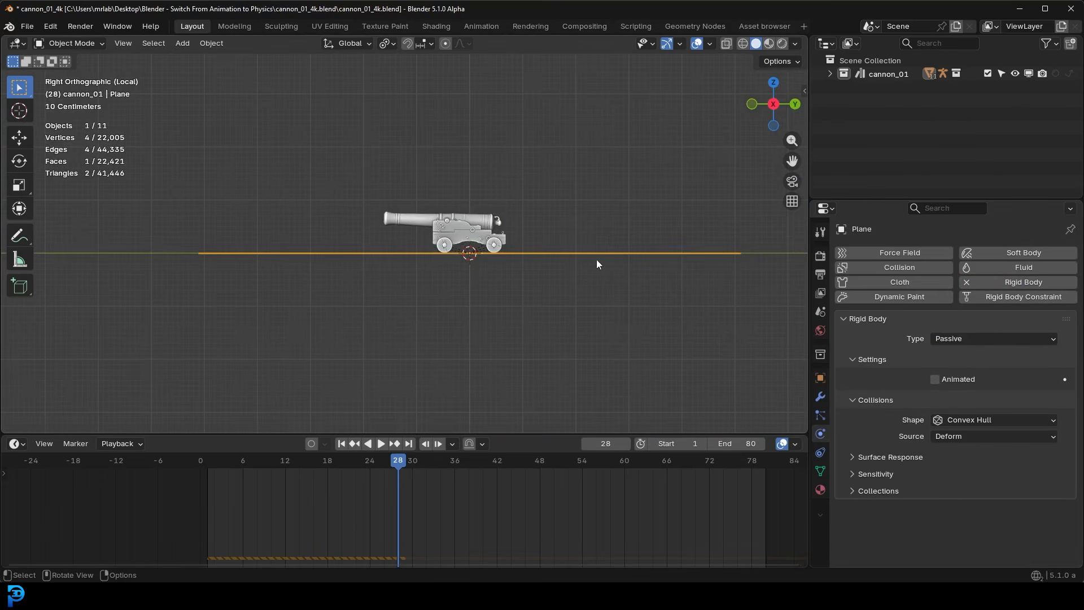
pyautogui.hotkey('shift', 'd')
pyautogui.write('r90')
pyautogui.press('Return')
pyautogui.press('g')
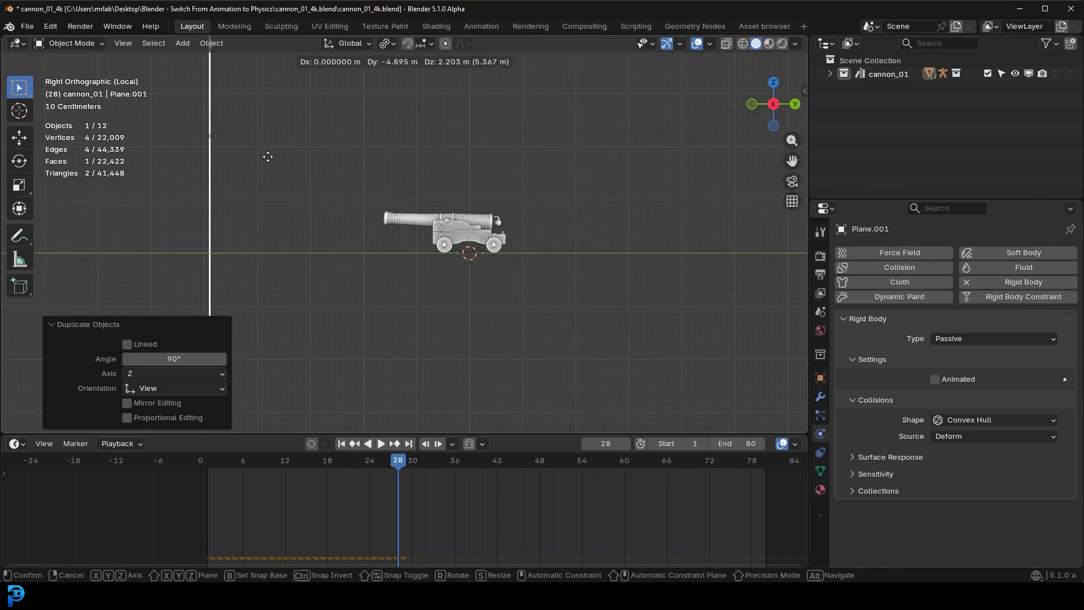
pyautogui.click(265, 159)
# Lower the upright wall plane along the global Z axis
pyautogui.moveTo(265, 159); pyautogui.dragTo(474, 255, button='middle')
pyautogui.scroll(-2, 497, 260)
pyautogui.press('g')
pyautogui.press('z')
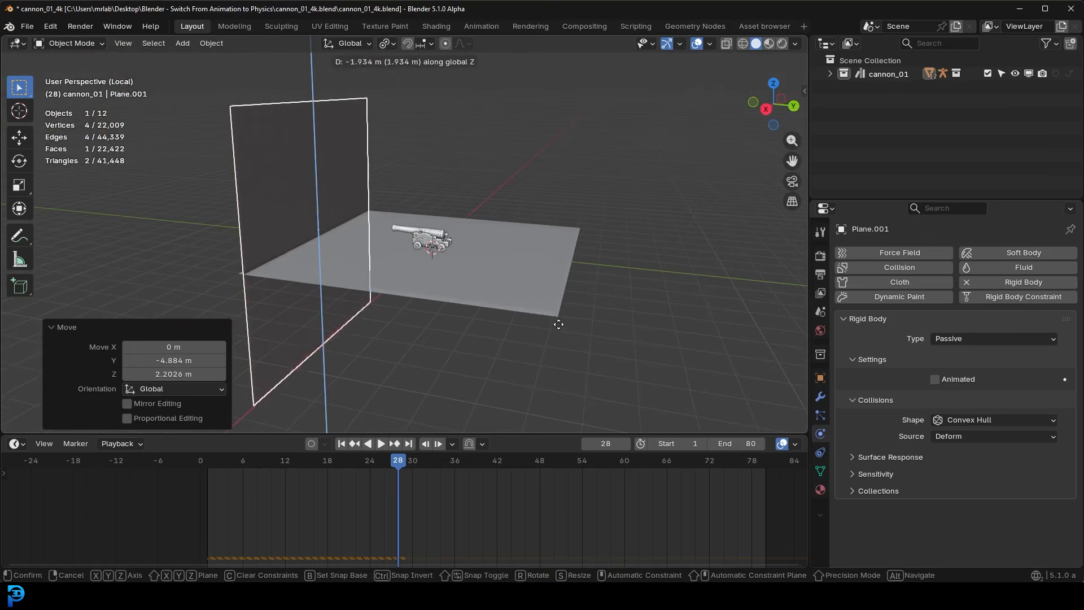
pyautogui.press('Return')
# Duplicate the wall, rotate the copy 90° about Z and move it to the negative X side of the ground
pyautogui.hotkey('shift', 'd')
pyautogui.write('rz90')
pyautogui.press('Return')
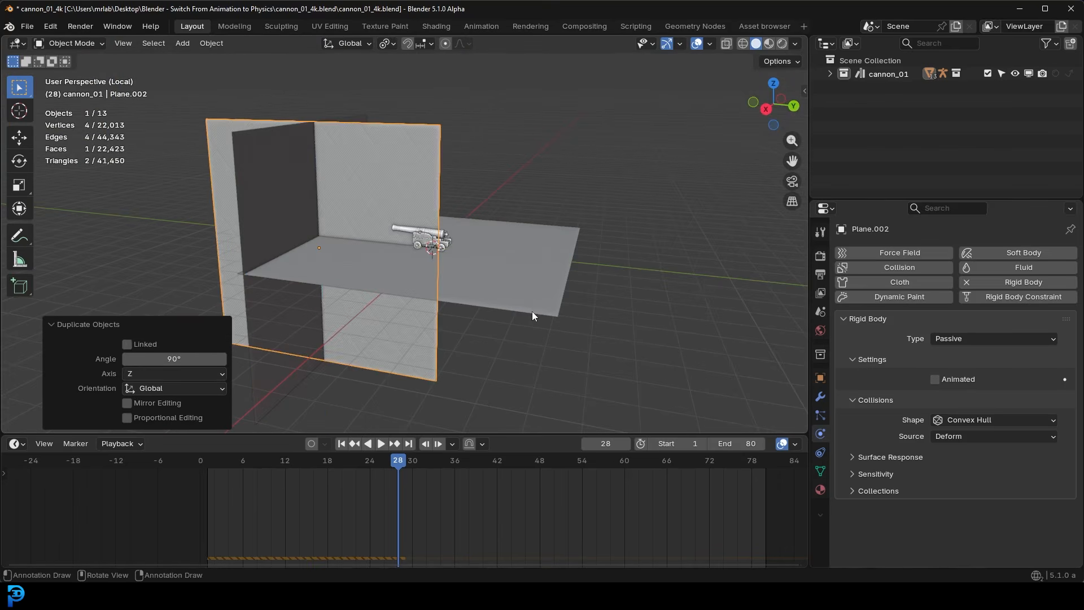
pyautogui.press('KP_7')
pyautogui.press('g')
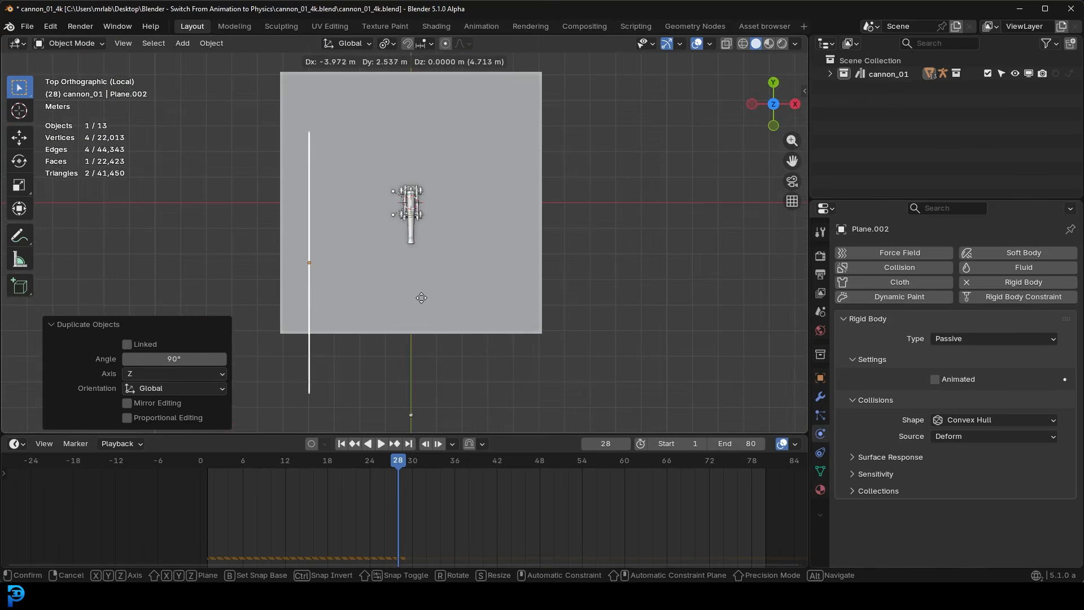
pyautogui.click(397, 246)
# Deselect everything and play the cannon shot from frame 1 to check the collision with the front wall
pyautogui.moveTo(398, 247); pyautogui.dragTo(487, 196, button='middle')
pyautogui.hotkey('alt', 'a')
pyautogui.scroll(3, 482, 195)
pyautogui.hotkey('shift', 'Left')
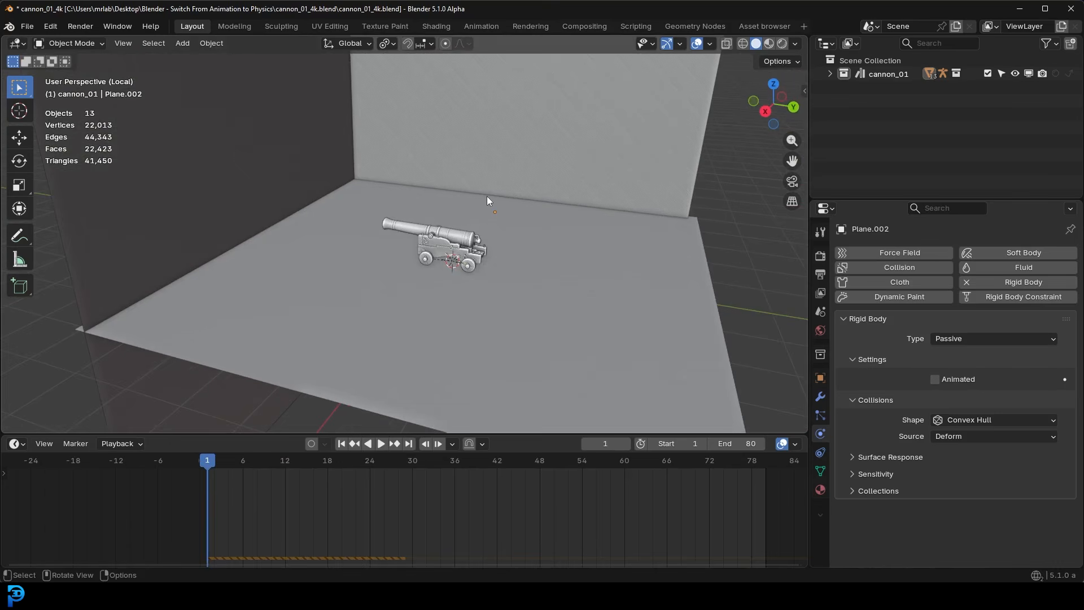
pyautogui.press('space')
pyautogui.scroll(2, 368, 231)
pyautogui.moveTo(368, 231); pyautogui.dragTo(431, 225, button='middle')
pyautogui.press('space')
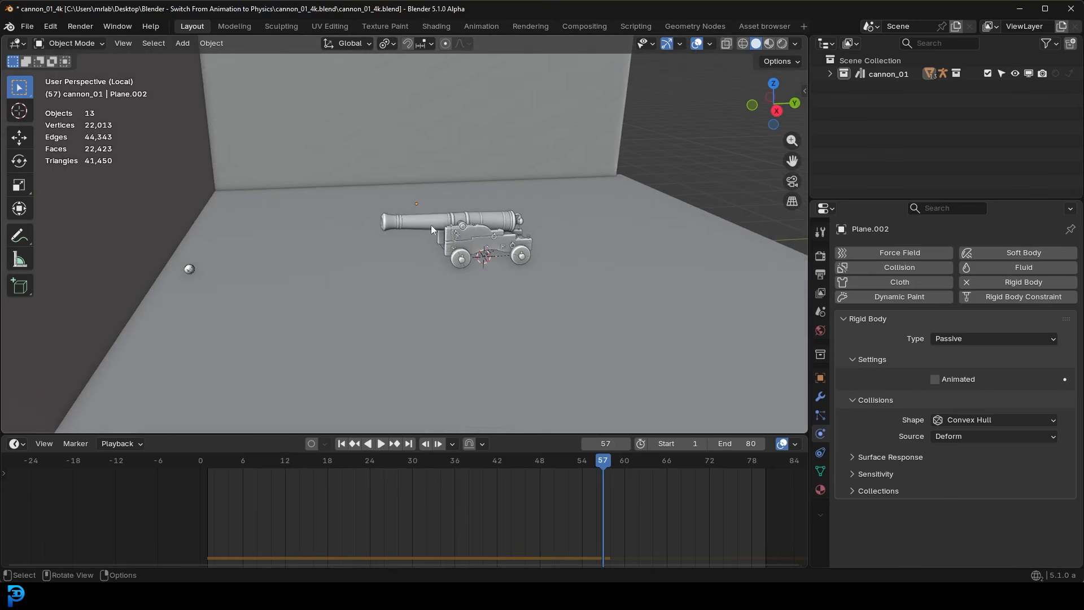
# Select the cannonball resting near the wall and set its rigid body mass to 8 kg
pyautogui.click(190, 269)
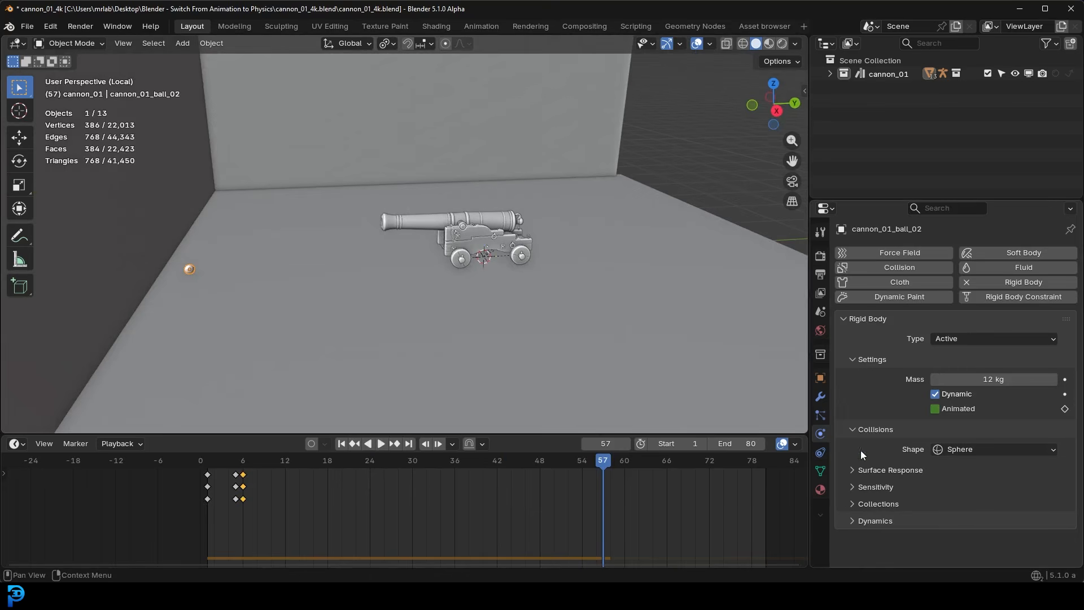
pyautogui.click(1000, 378)
pyautogui.write('8')
pyautogui.press('Return')
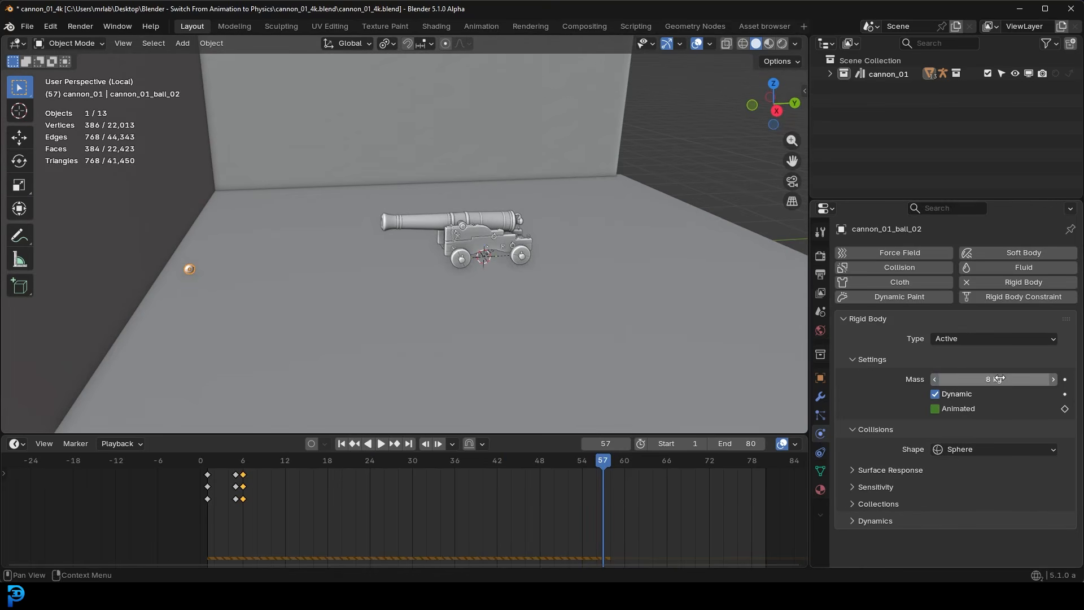
# Replay the shot from frame 1 to check how the lighter cannonball behaves
pyautogui.hotkey('shift', 'Left')
pyautogui.press('space')
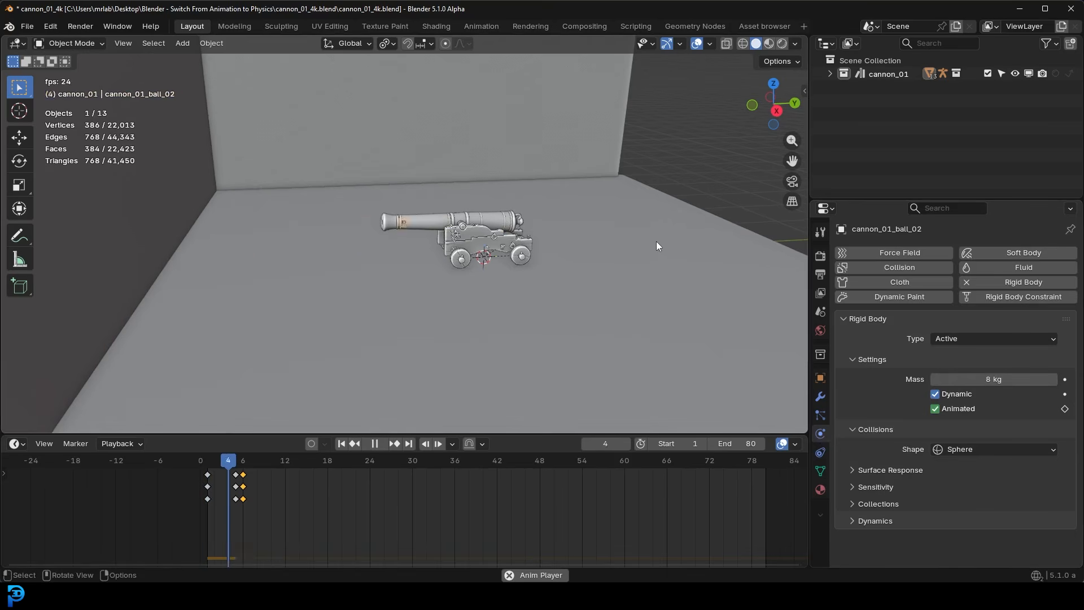
pyautogui.press('space')
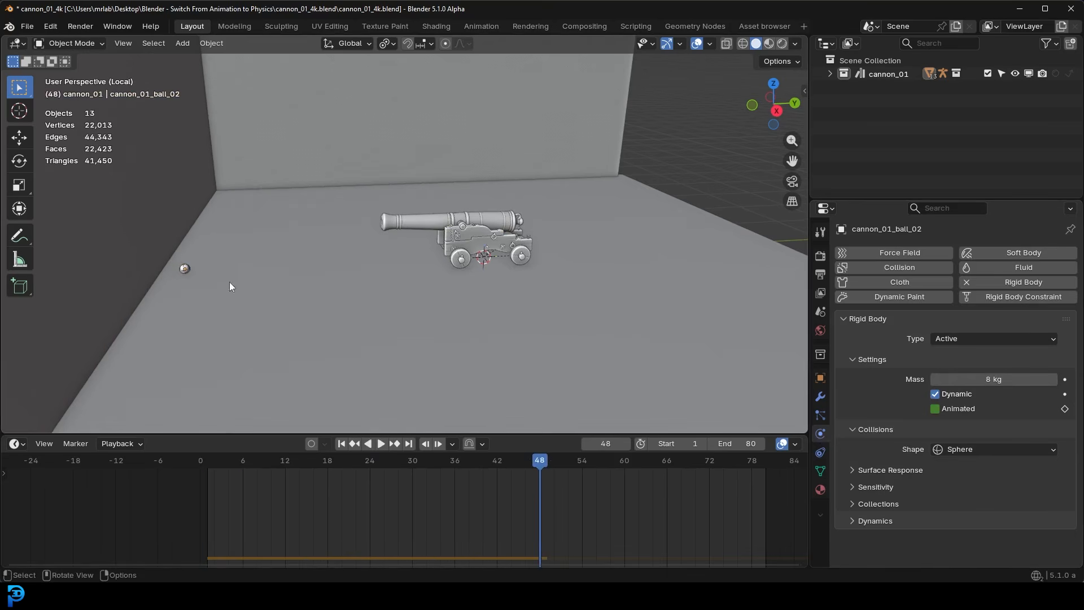
# In a wireframe side view at frame 1, move the cannonball's keyframes from frames 5 and 6 to frames 3 and 4
pyautogui.click(184, 269)
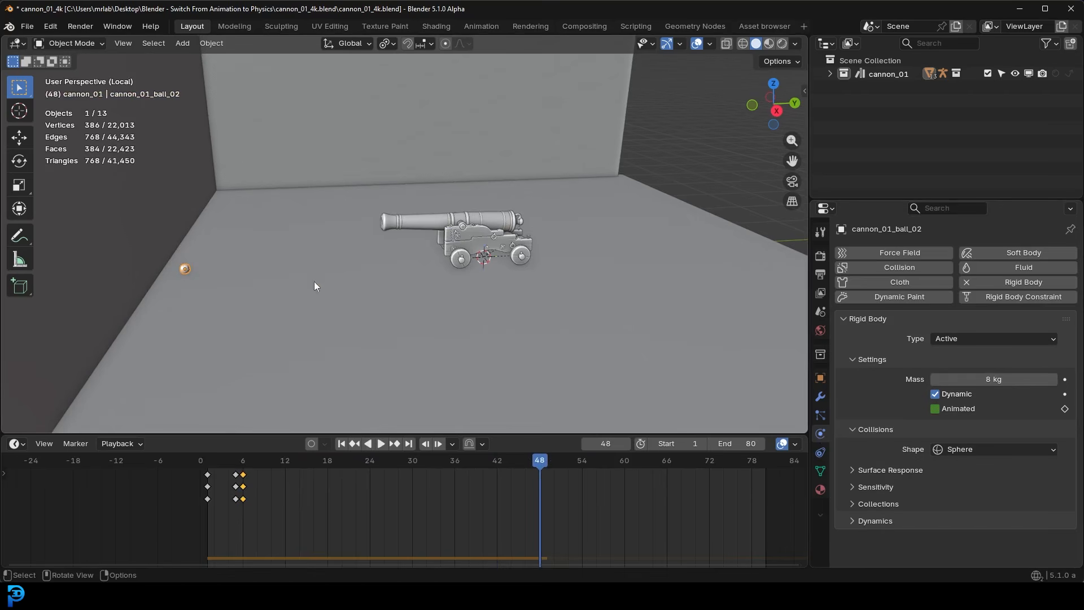
pyautogui.press('KP_3')
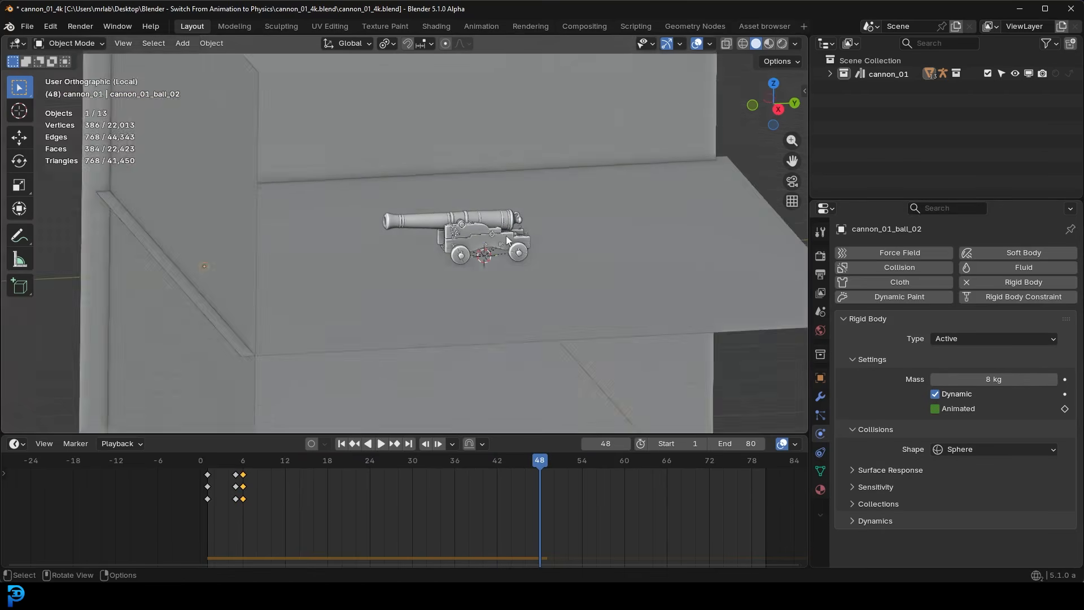
pyautogui.scroll(5, 506, 236)
pyautogui.press('z')
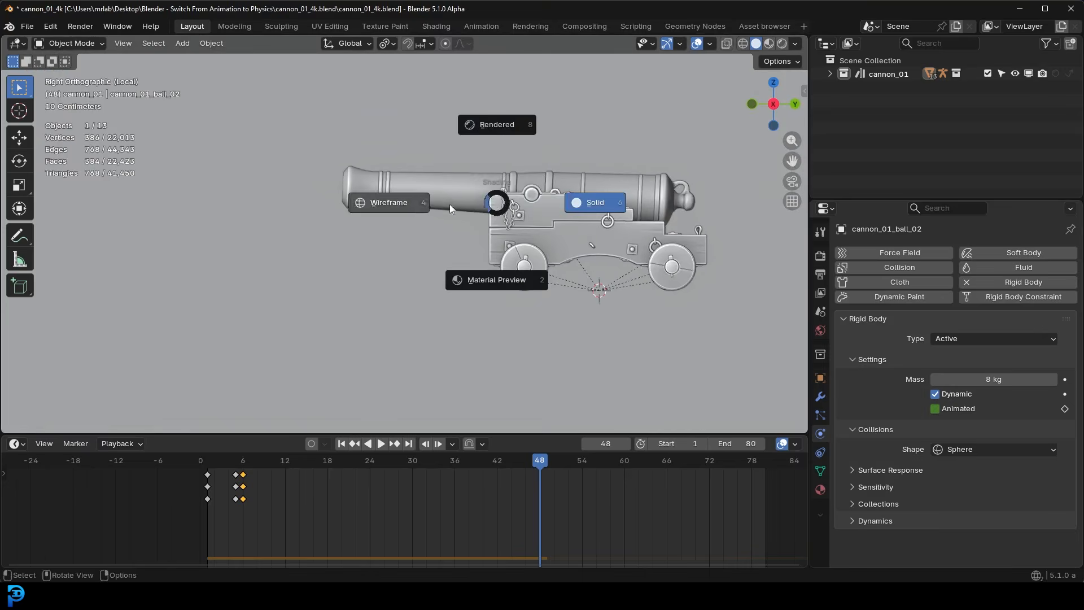
pyautogui.click(449, 205)
pyautogui.moveTo(541, 466); pyautogui.dragTo(209, 531)
pyautogui.scroll(4, 207, 531)
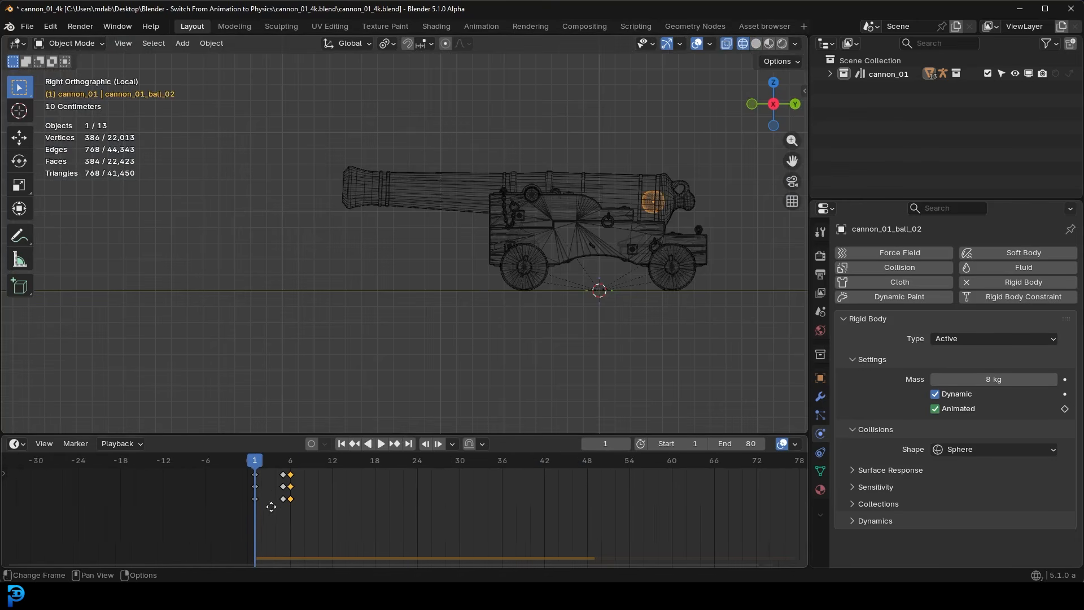
pyautogui.moveTo(270, 498); pyautogui.dragTo(332, 498, button='middle')
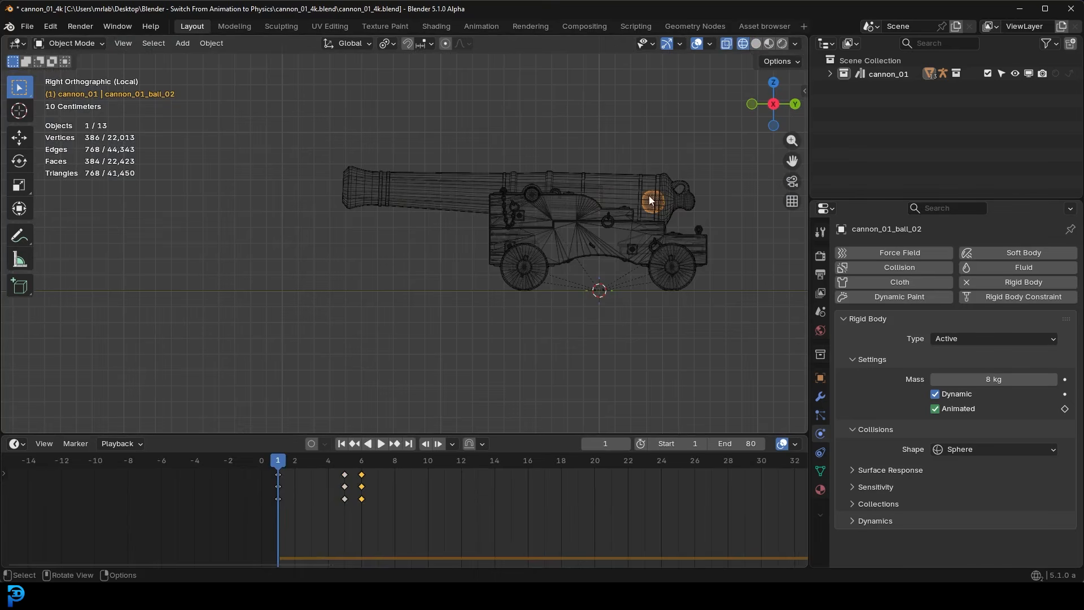
pyautogui.moveTo(395, 526); pyautogui.dragTo(340, 472)
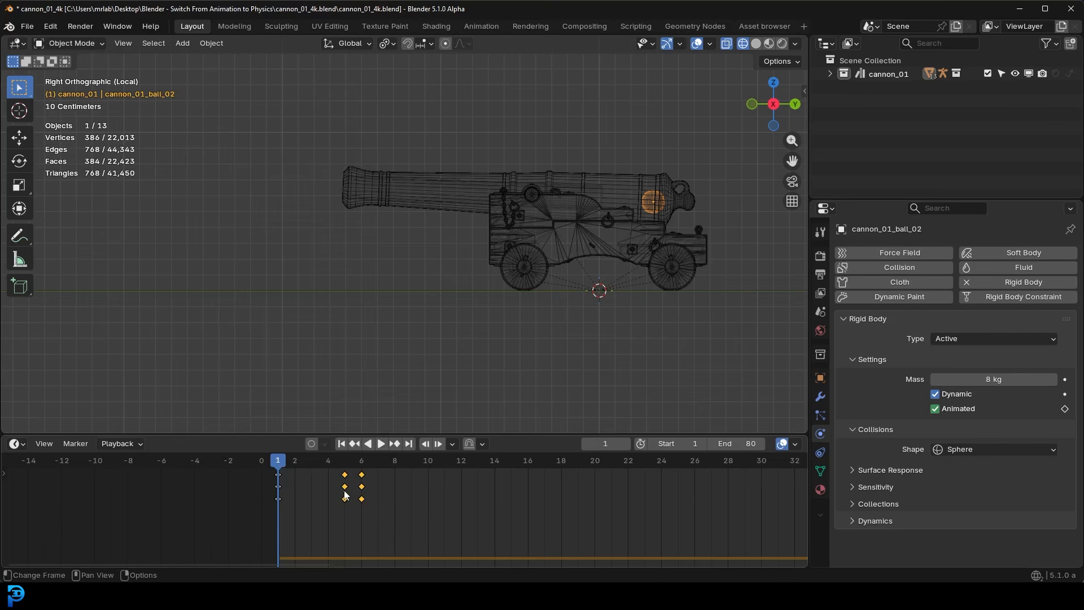
pyautogui.press('g')
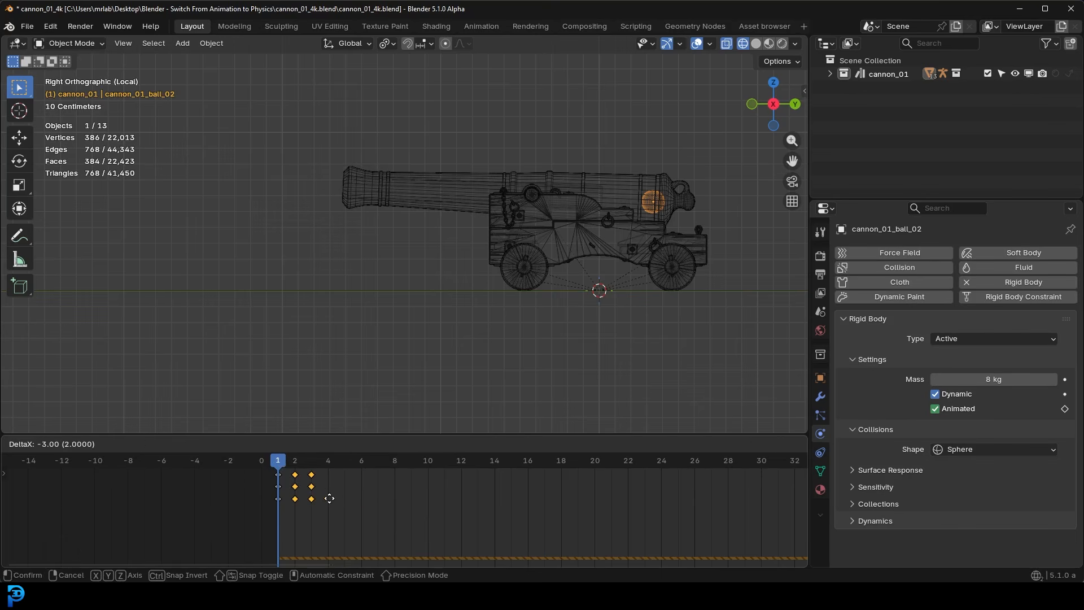
pyautogui.click(339, 500)
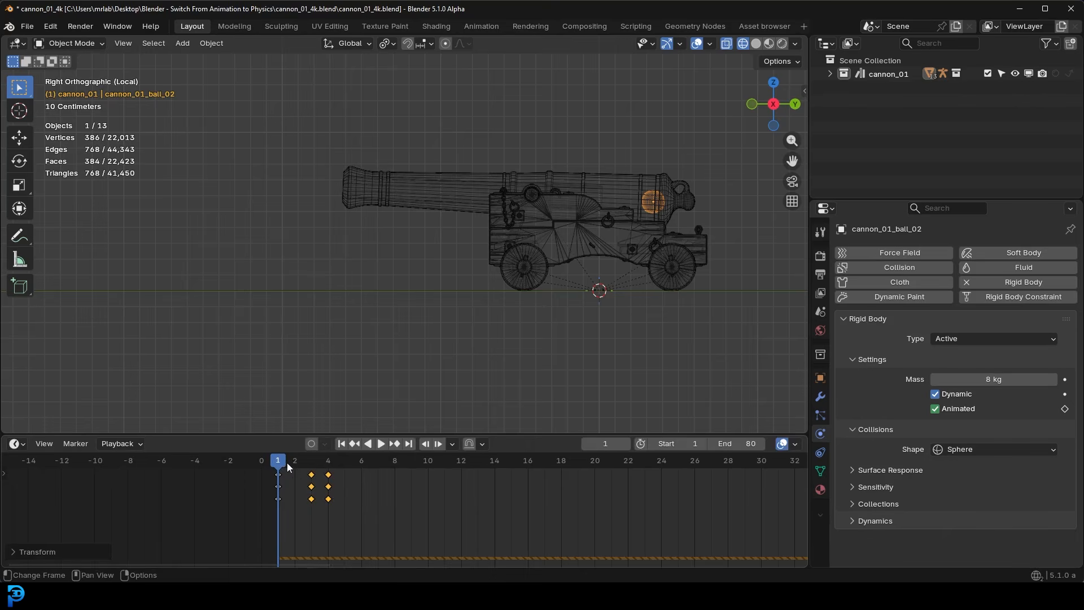
# Play the faster shot in perspective view and return the viewport to solid shading
pyautogui.press('space')
pyautogui.press('KP_0')
pyautogui.moveTo(431, 283); pyautogui.dragTo(455, 269, button='middle')
pyautogui.press('space')
pyautogui.press('z')
pyautogui.click(547, 279)
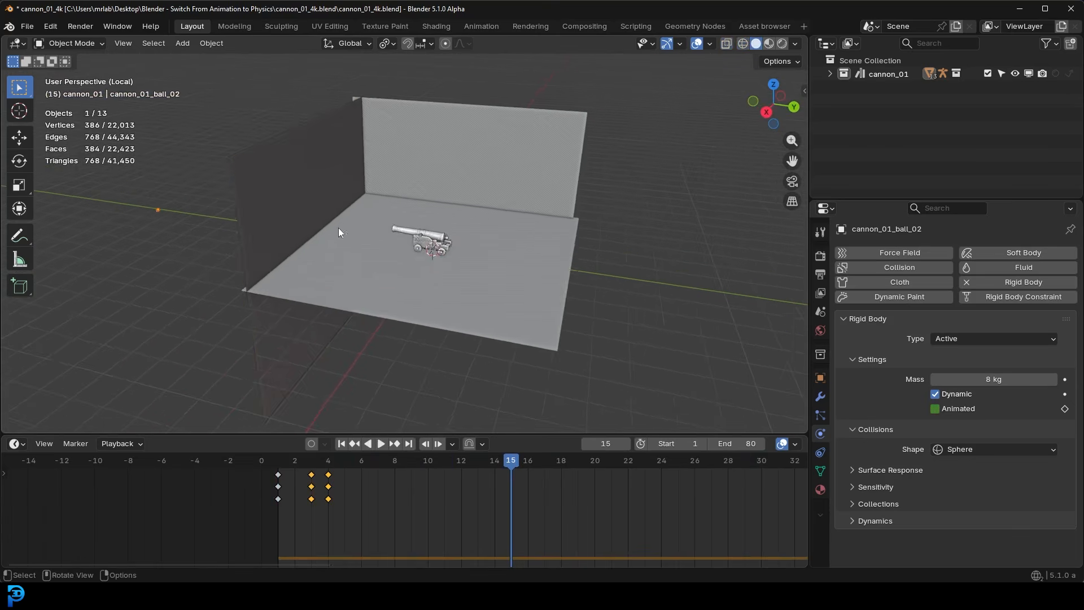
# Extrude the front wall plane outward to give it thickness
pyautogui.click(296, 179)
pyautogui.press('KP_Decimal')
pyautogui.press('Tab')
pyautogui.moveTo(423, 122); pyautogui.dragTo(427, 141, button='middle')
pyautogui.press('e')
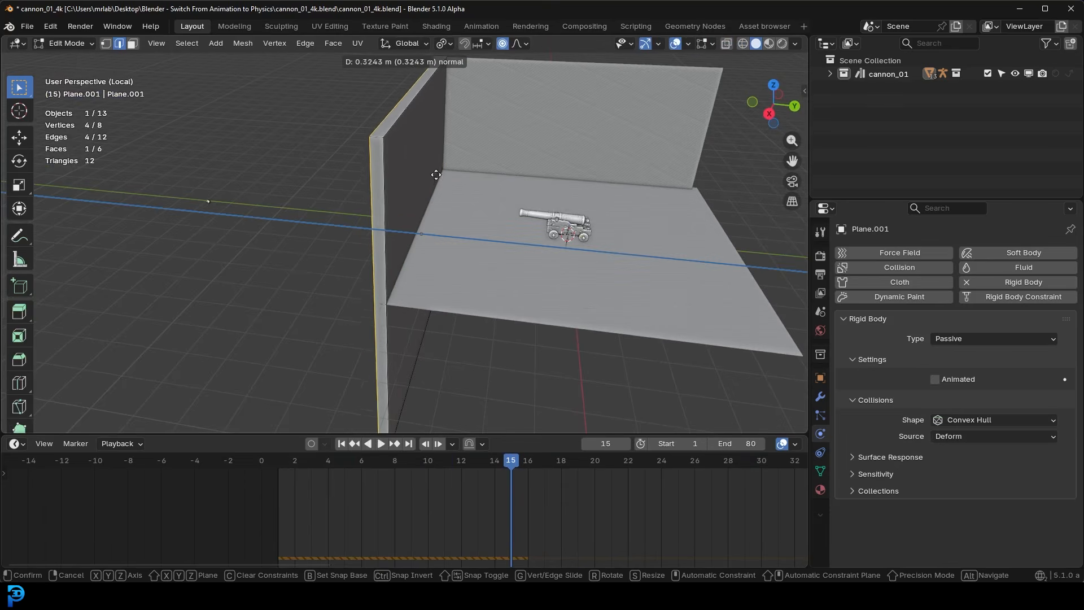
pyautogui.click(428, 180)
pyautogui.press('Tab')
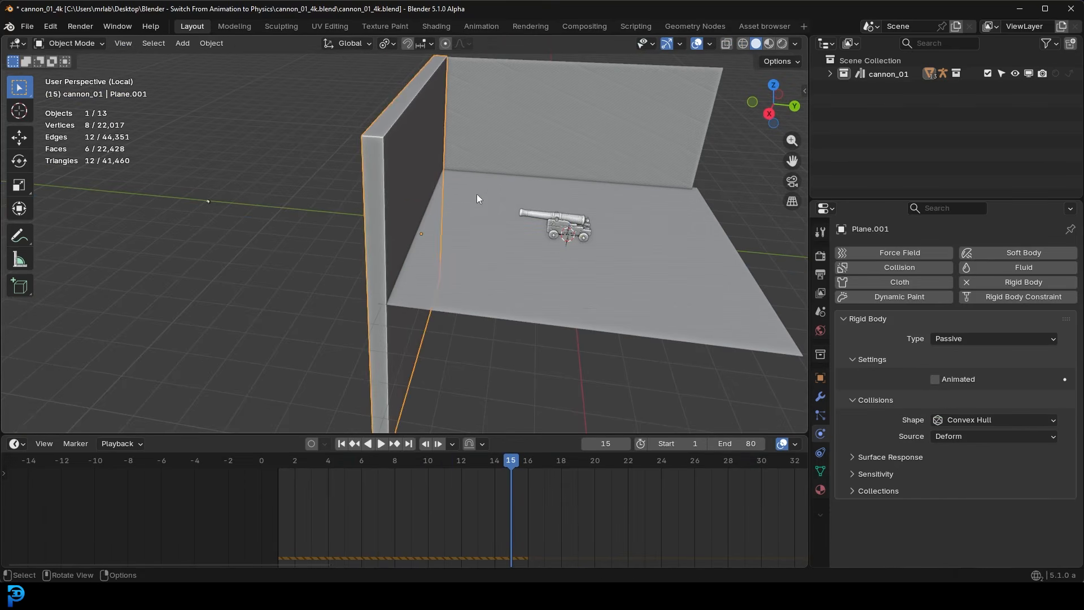
# Play the shot from frame 1 again to check the cannonball's collision with the thickened wall
pyautogui.press('KP_Divide')
pyautogui.hotkey('shift', 'Left')
pyautogui.press('space')
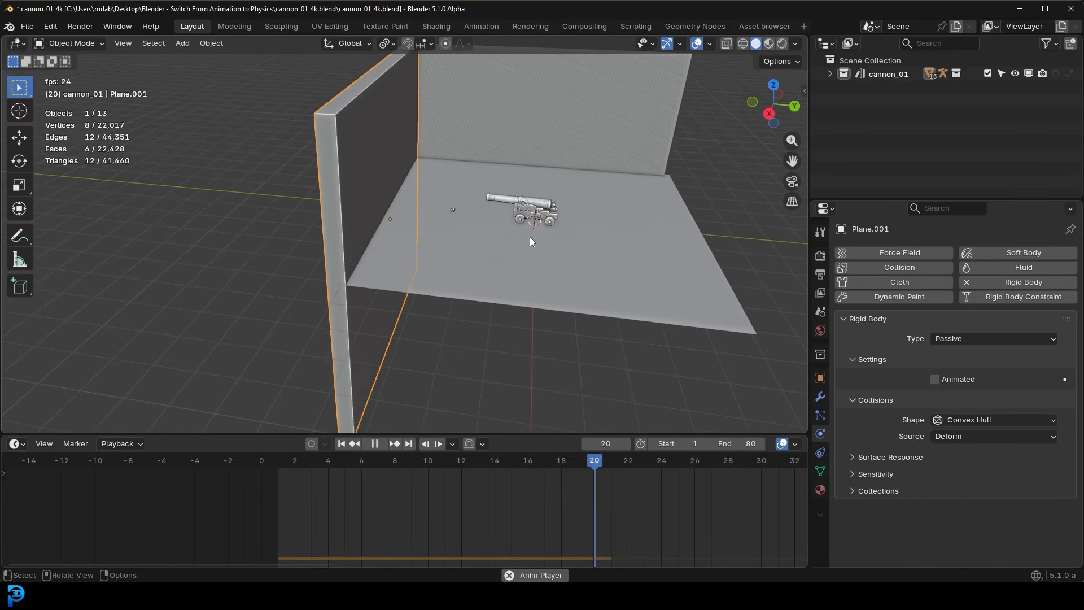
pyautogui.moveTo(530, 236); pyautogui.dragTo(513, 219, button='middle')
pyautogui.hotkey('alt', 'a')
pyautogui.scroll(3, 598, 249)
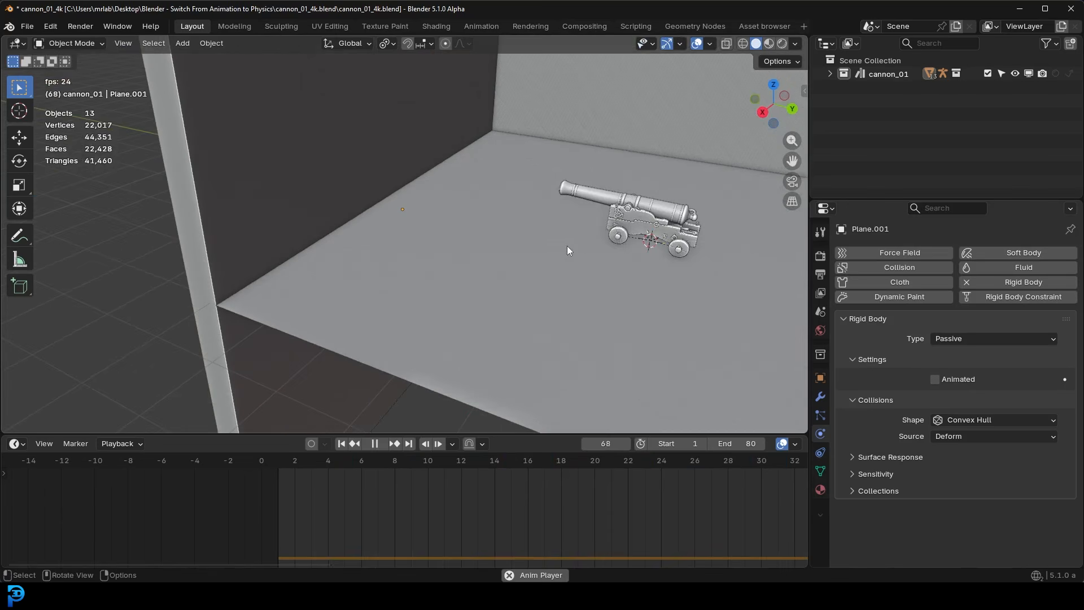
pyautogui.press('space')
pyautogui.hotkey('shift', 'Left')
pyautogui.press('space')
pyautogui.press('space')
# Add rigid body physics to the cannon frame, with type Passive and collision shape Mesh
pyautogui.press('KP_Divide')
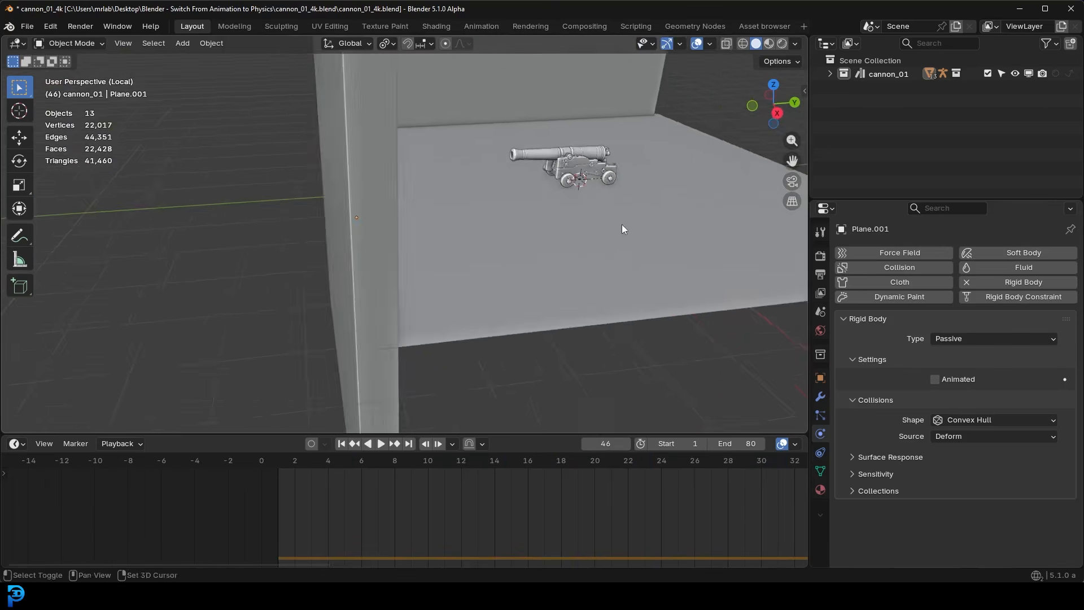
pyautogui.scroll(5, 561, 239)
pyautogui.click(588, 184)
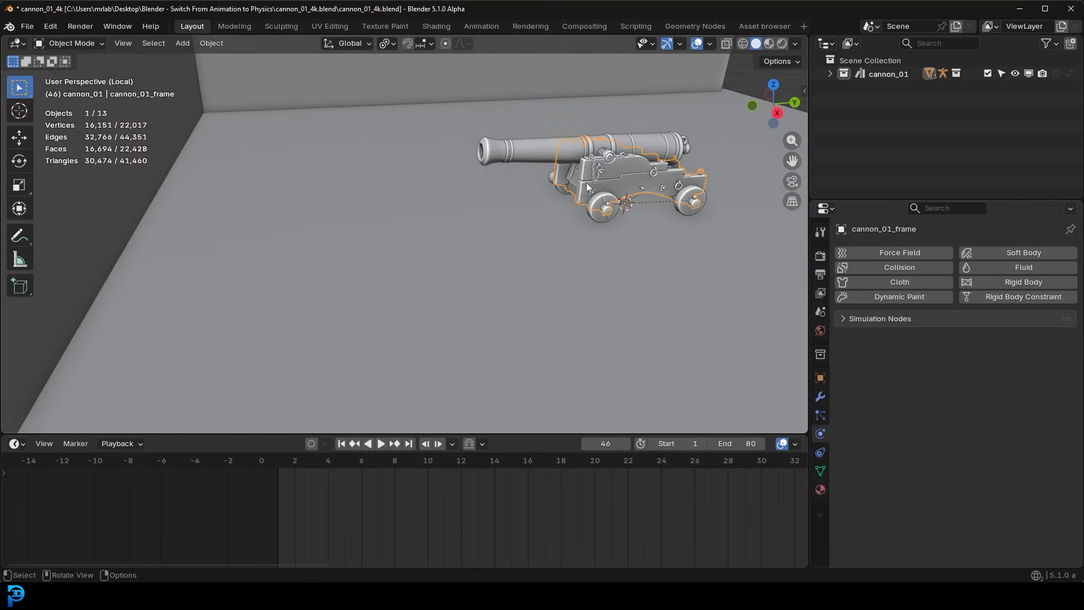
pyautogui.click(1015, 282)
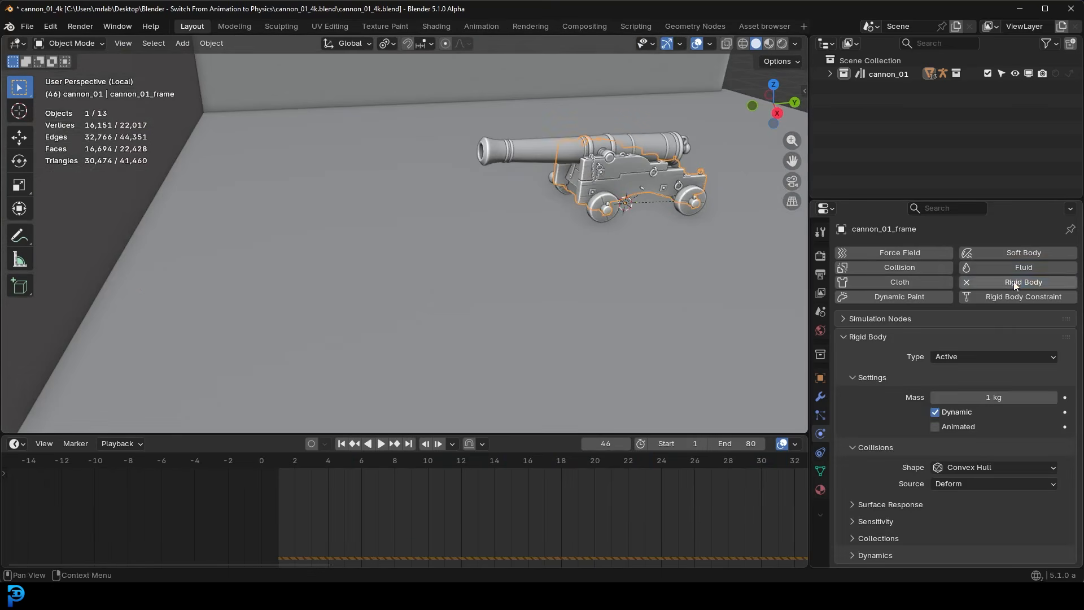
pyautogui.click(953, 356)
pyautogui.click(953, 388)
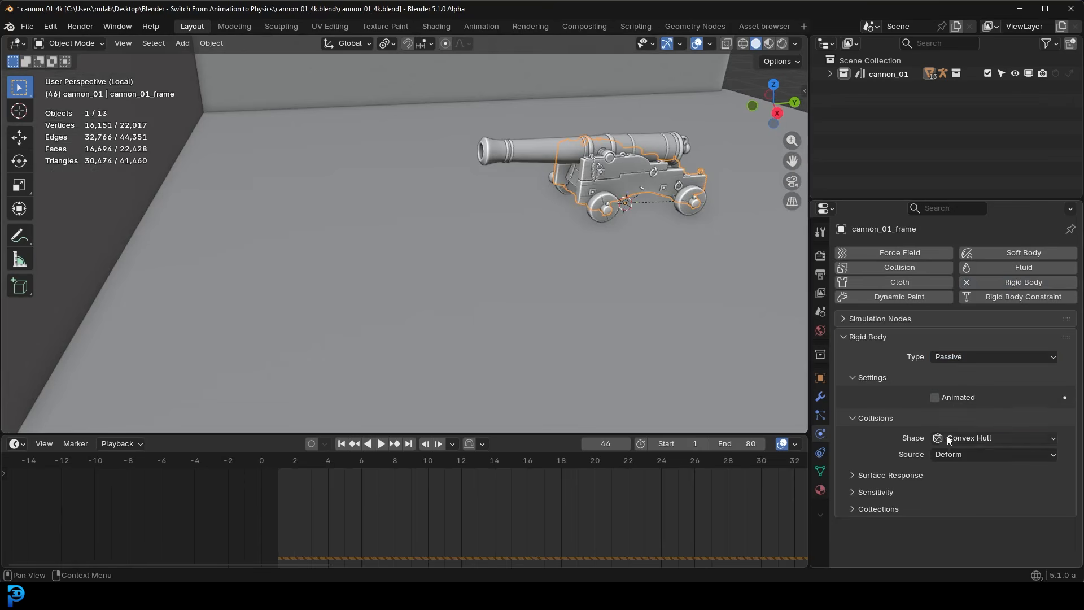
pyautogui.click(972, 439)
pyautogui.click(960, 541)
# Play the shot from frame 1 and examine how the rebounding cannonball meets the cannon frame
pyautogui.scroll(2, 561, 216)
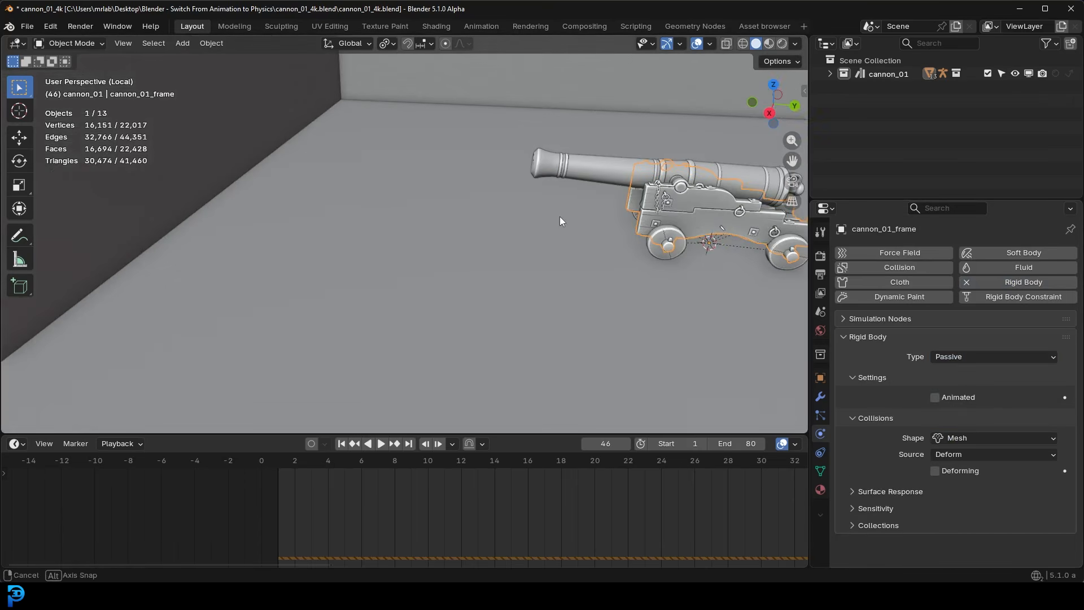
pyautogui.hotkey('shift', 'Left')
pyautogui.scroll(-5, 561, 221)
pyautogui.click(585, 238)
pyautogui.moveTo(585, 238); pyautogui.dragTo(564, 256, button='middle')
pyautogui.press('space')
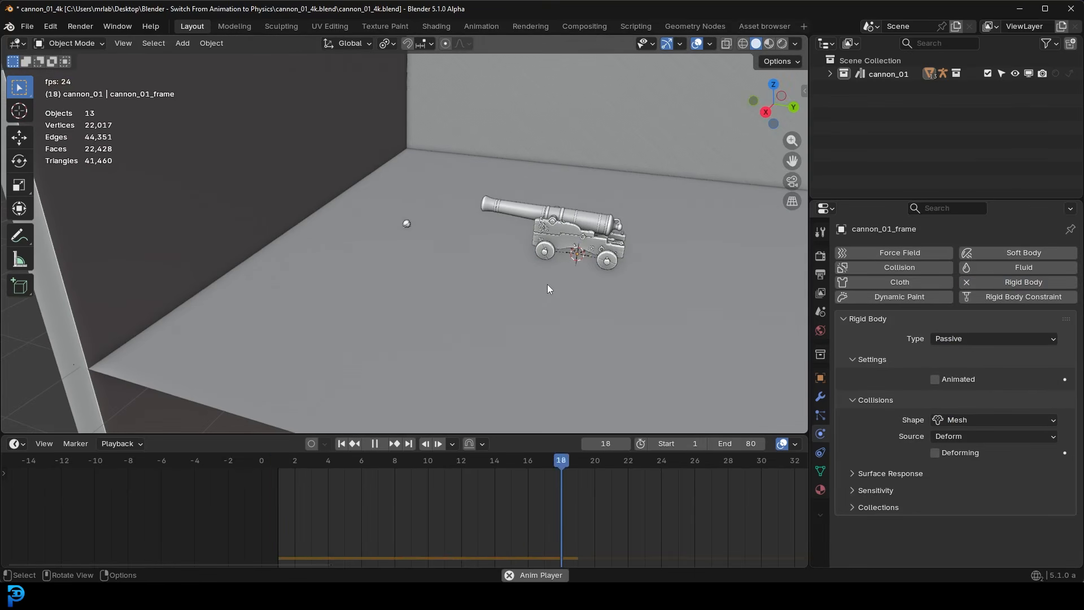
pyautogui.moveTo(540, 280); pyautogui.dragTo(575, 273, button='middle')
pyautogui.scroll(2, 561, 224)
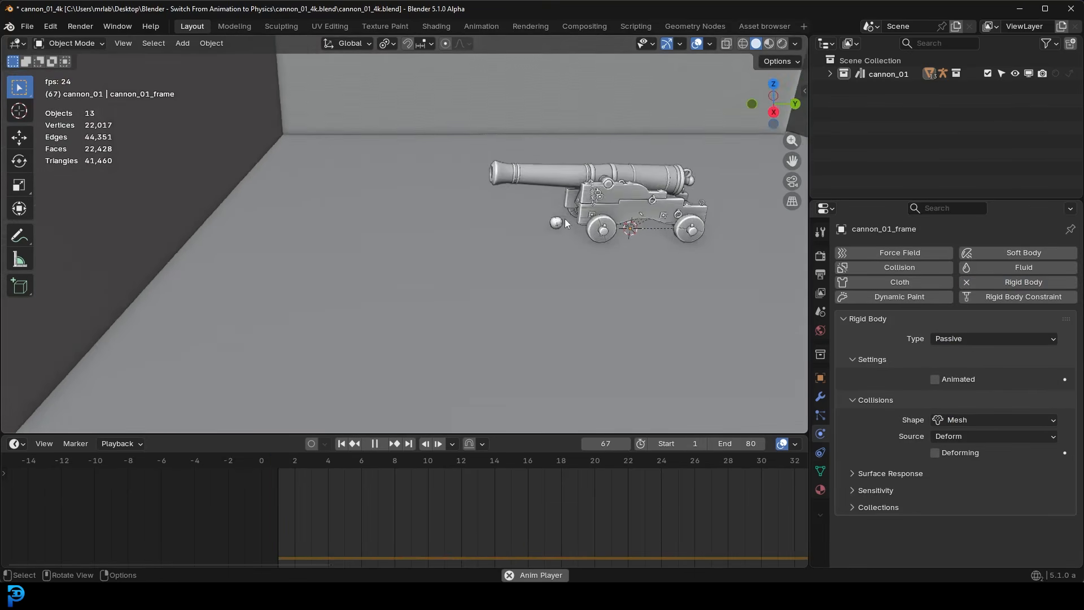
pyautogui.moveTo(566, 223); pyautogui.dragTo(578, 230, button='middle')
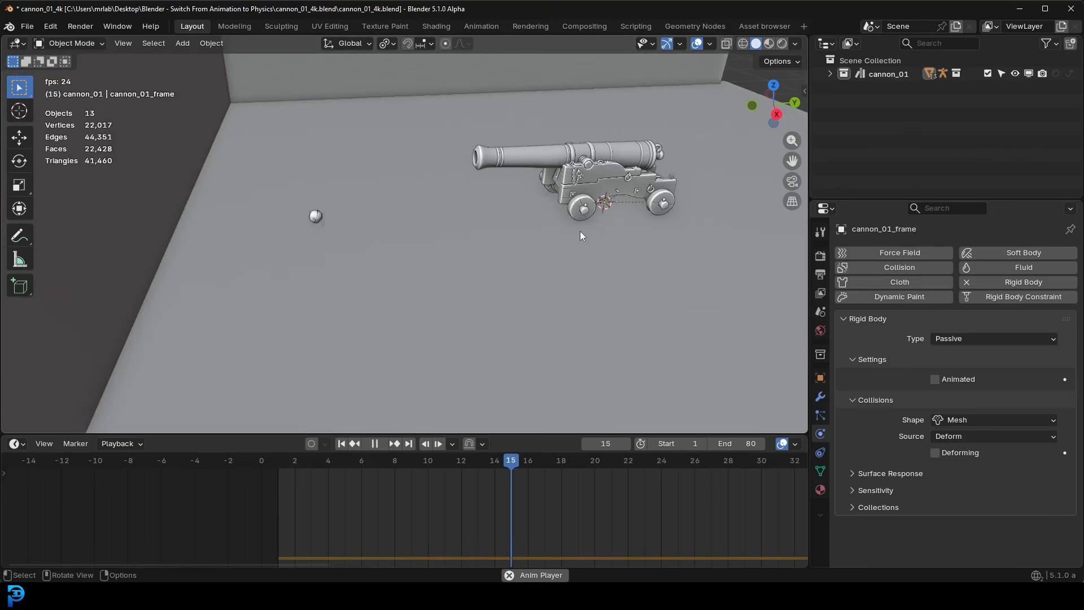
pyautogui.press('space')
# Add a 2 m mesh cube at the world origin
pyautogui.moveTo(554, 229); pyautogui.dragTo(456, 202, button='middle')
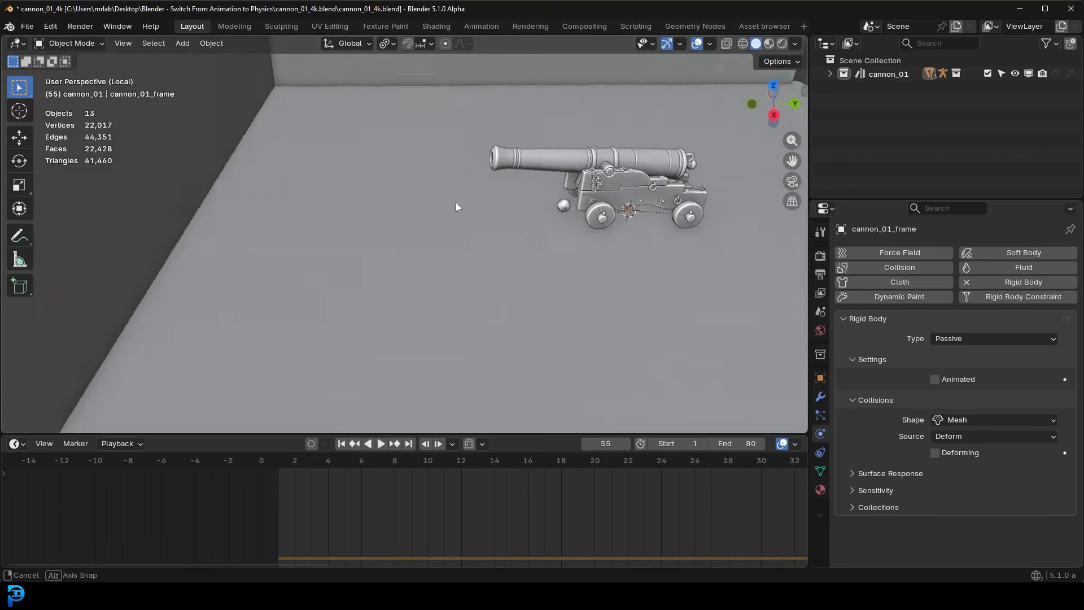
pyautogui.hotkey('shift', 'a')
pyautogui.moveTo(384, 166)
pyautogui.click(446, 178)
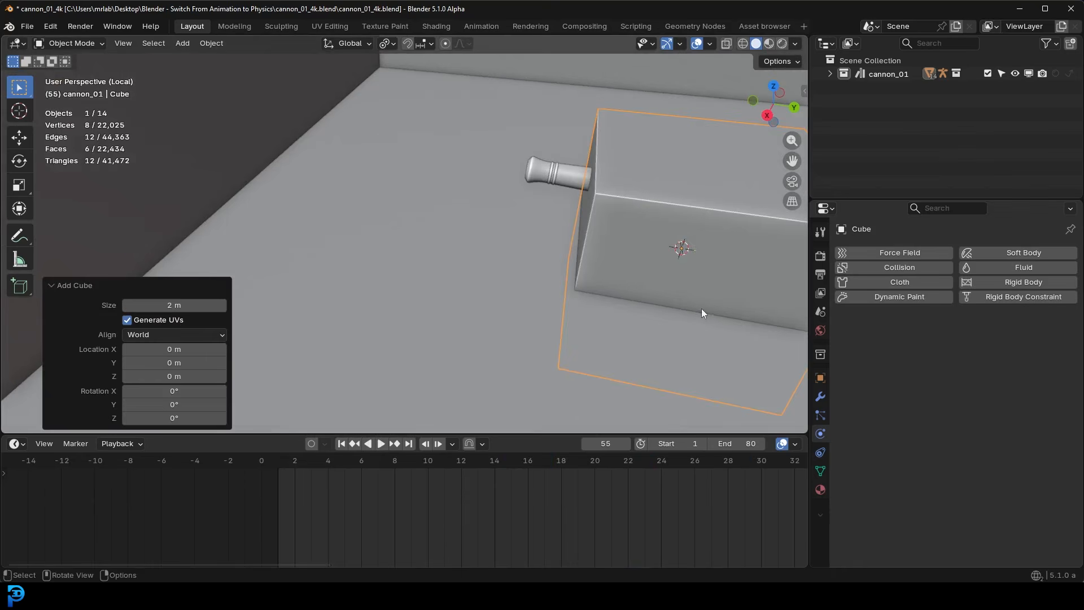
# Scale the cube uniformly to about 0.303 and move it about 2.36 m along negative Y, in front of the cannon's muzzle
pyautogui.press('s')
pyautogui.click(694, 265)
pyautogui.press('g')
pyautogui.press('y')
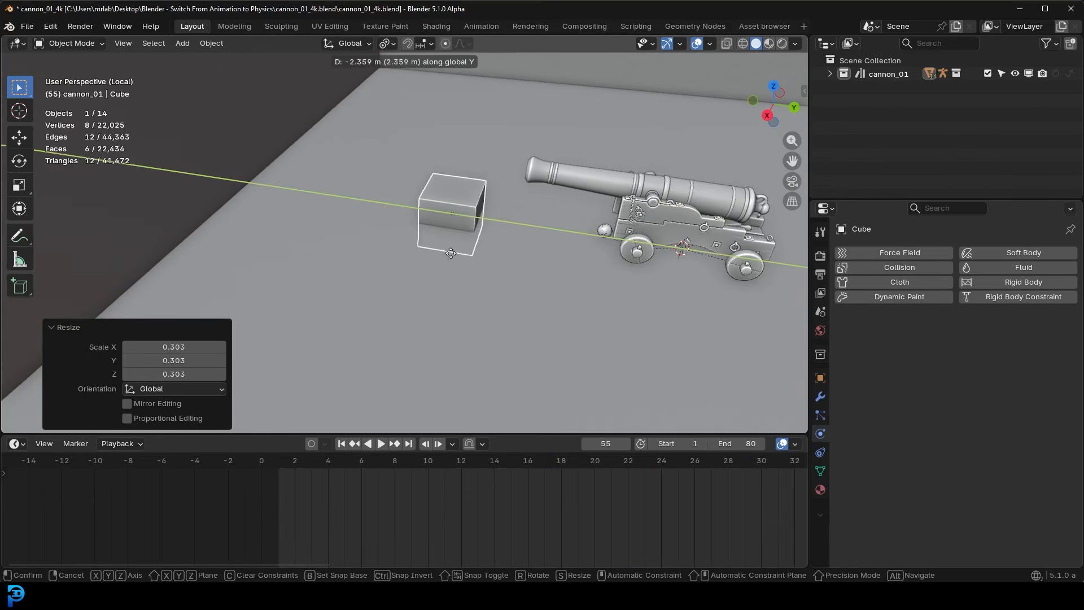
pyautogui.click(450, 253)
# Scale the cube uniformly by about 0.664 and stretch it by 3.67 along the X axis into a long block
pyautogui.moveTo(586, 292); pyautogui.dragTo(581, 307, button='middle')
pyautogui.press('s')
pyautogui.click(566, 281)
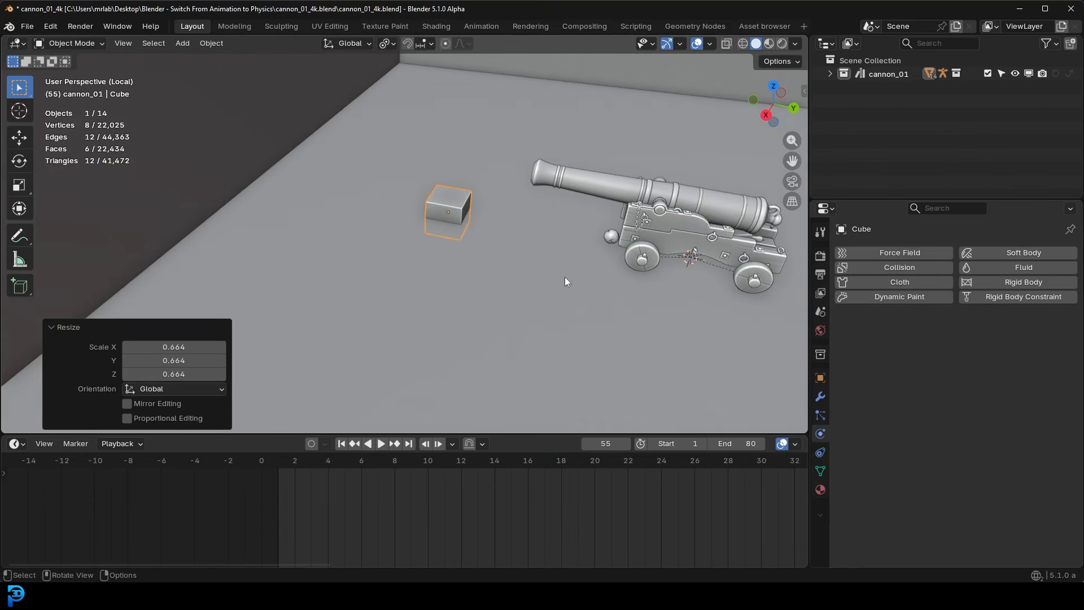
pyautogui.press('s')
pyautogui.write('x')
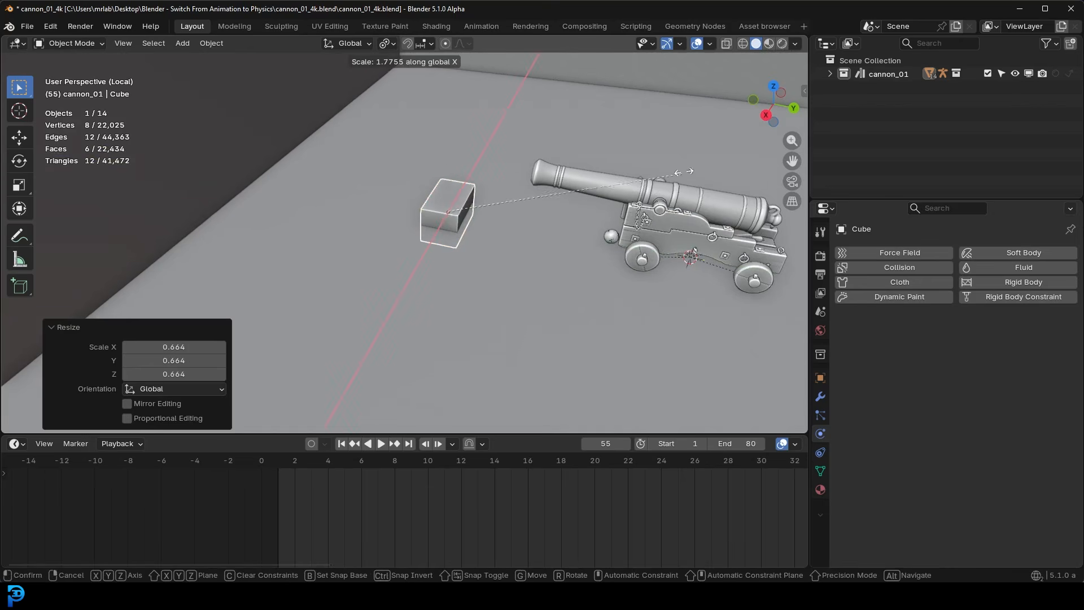
pyautogui.write('3.67')
pyautogui.press('Return')
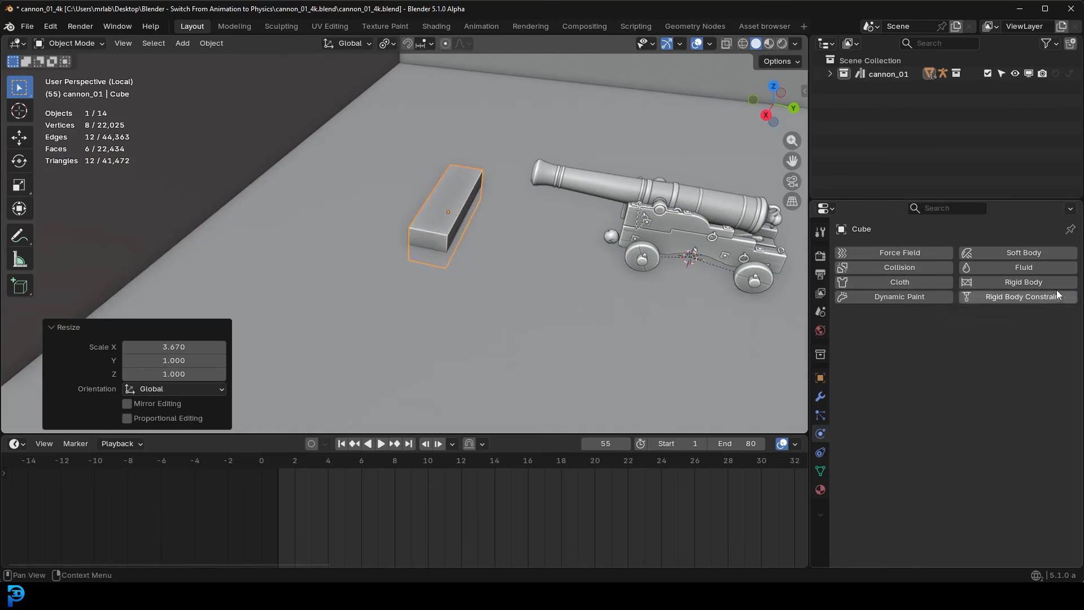
# Add rigid body physics to the block, with type Passive and collision shape Mesh
pyautogui.click(1042, 280)
pyautogui.click(977, 338)
pyautogui.click(977, 368)
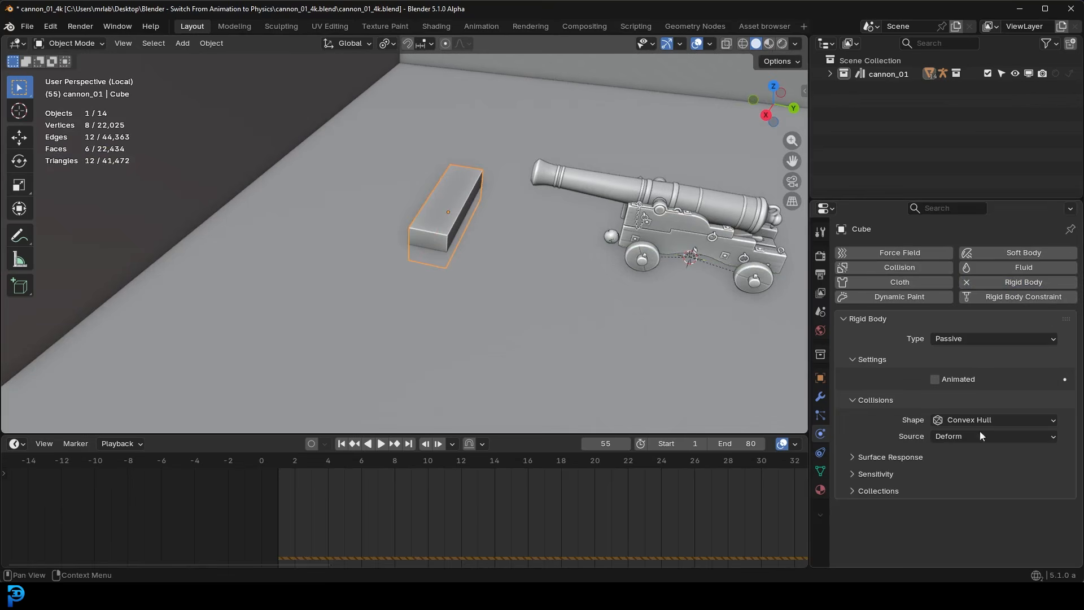
pyautogui.click(972, 420)
pyautogui.click(969, 520)
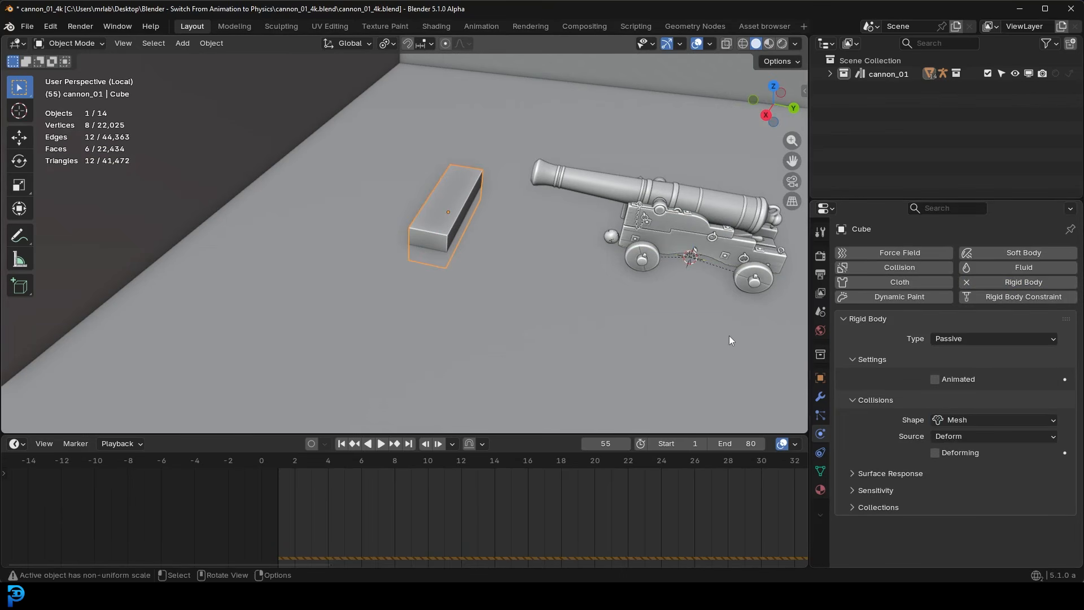
# Play the shot from frame 1 and examine how the cannonball collides with the block from several angles
pyautogui.hotkey('shift', 'Left')
pyautogui.press('space')
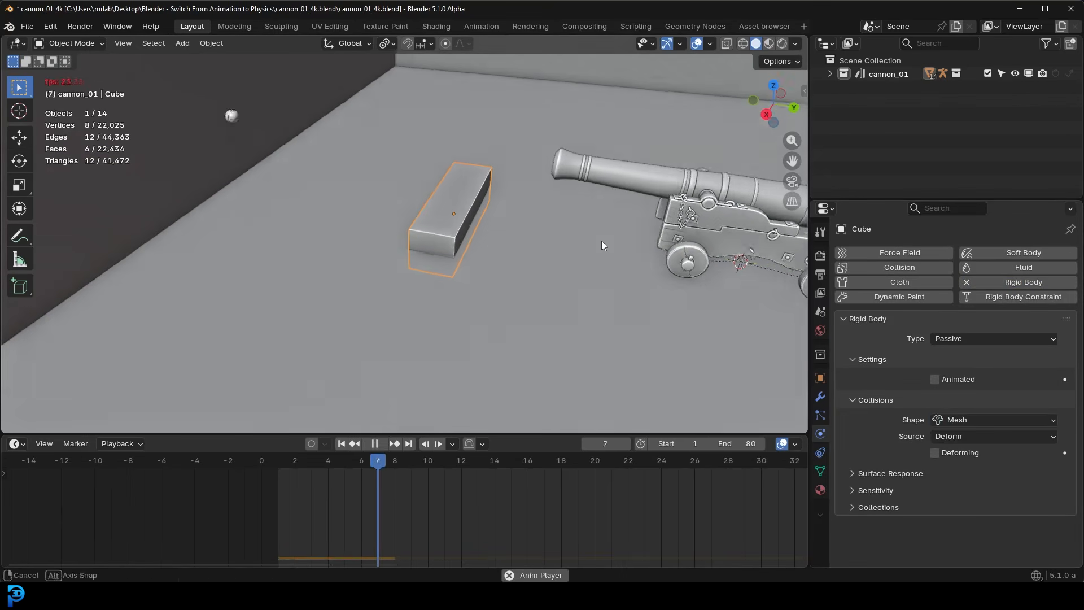
pyautogui.scroll(-5, 601, 246)
pyautogui.moveTo(390, 188); pyautogui.dragTo(361, 220, button='middle')
pyautogui.scroll(3, 361, 220)
pyautogui.press('space')
pyautogui.hotkey('shift', 'Left')
pyautogui.press('space')
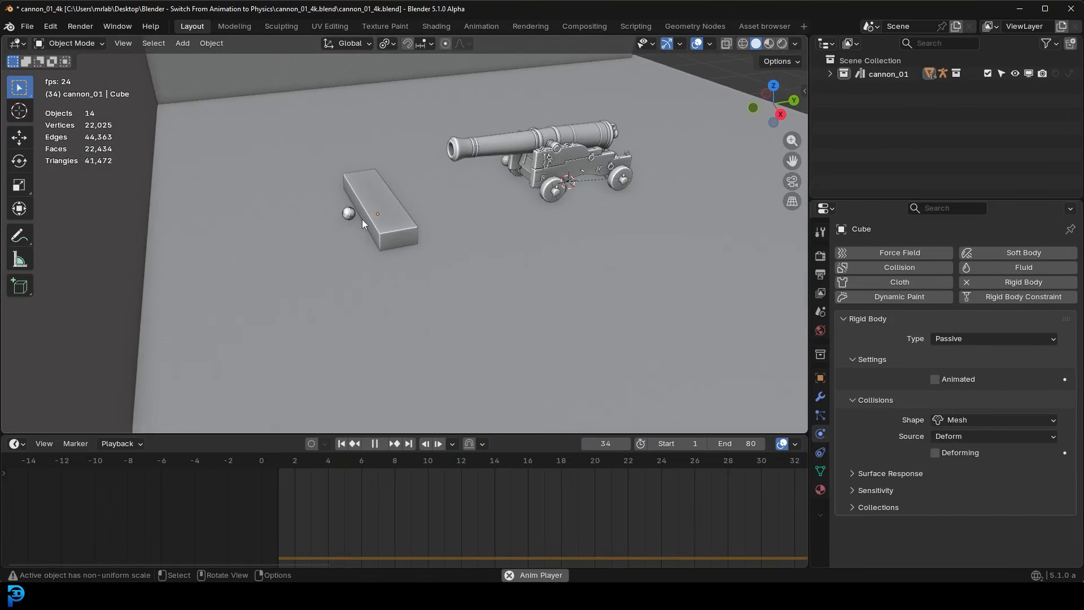
pyautogui.press('space')
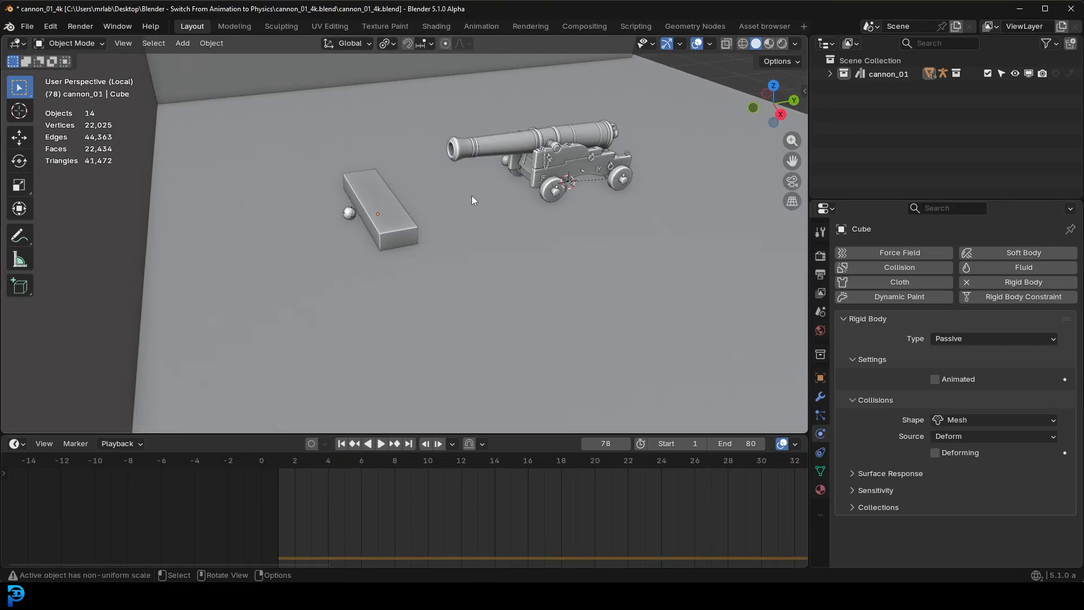
# Duplicate the fired cannonball in place, together with its keyframes and rigid body settings
pyautogui.scroll(2, 351, 218)
pyautogui.click(318, 202)
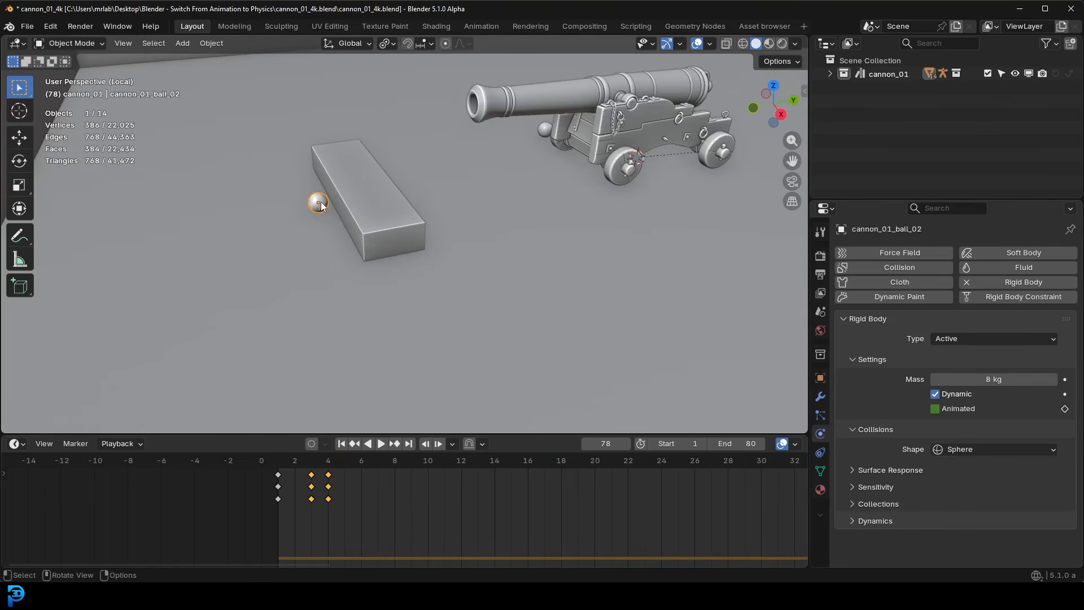
pyautogui.scroll(-1, 364, 489)
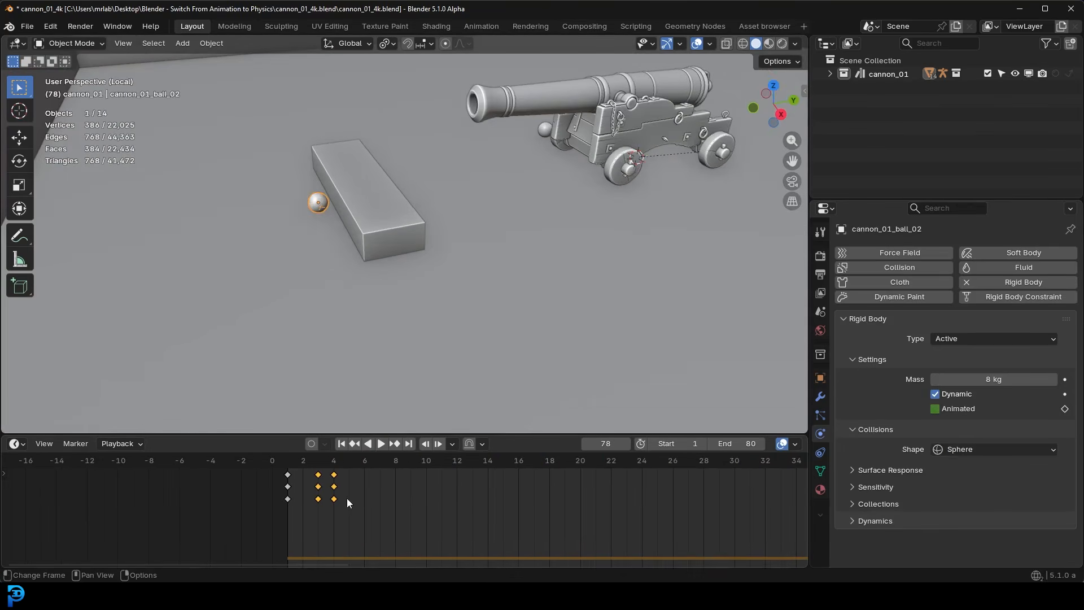
pyautogui.hotkey('shift', 'd')
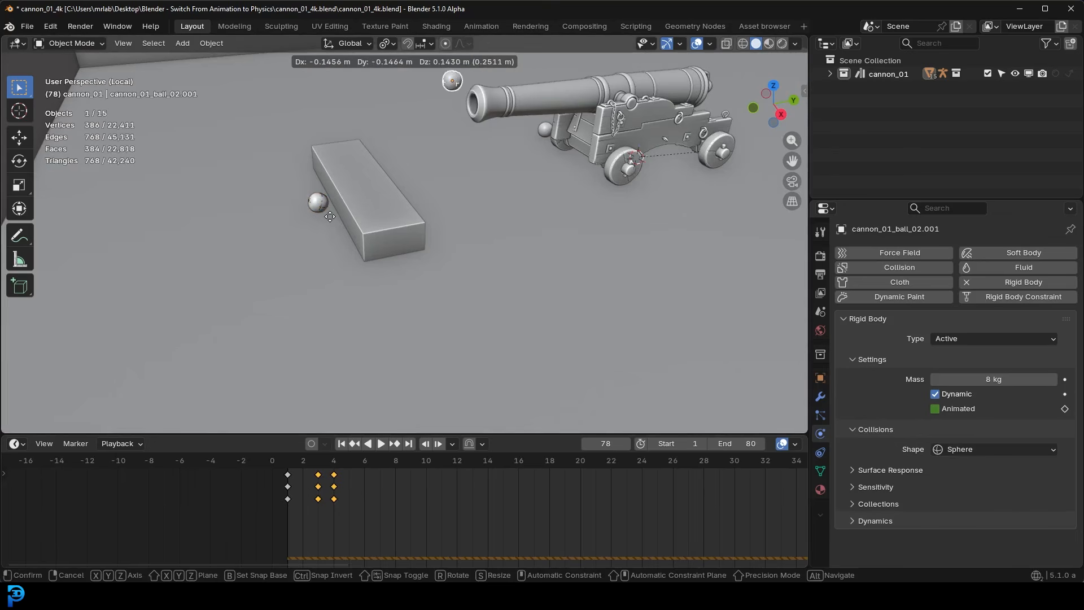
pyautogui.click(457, 194)
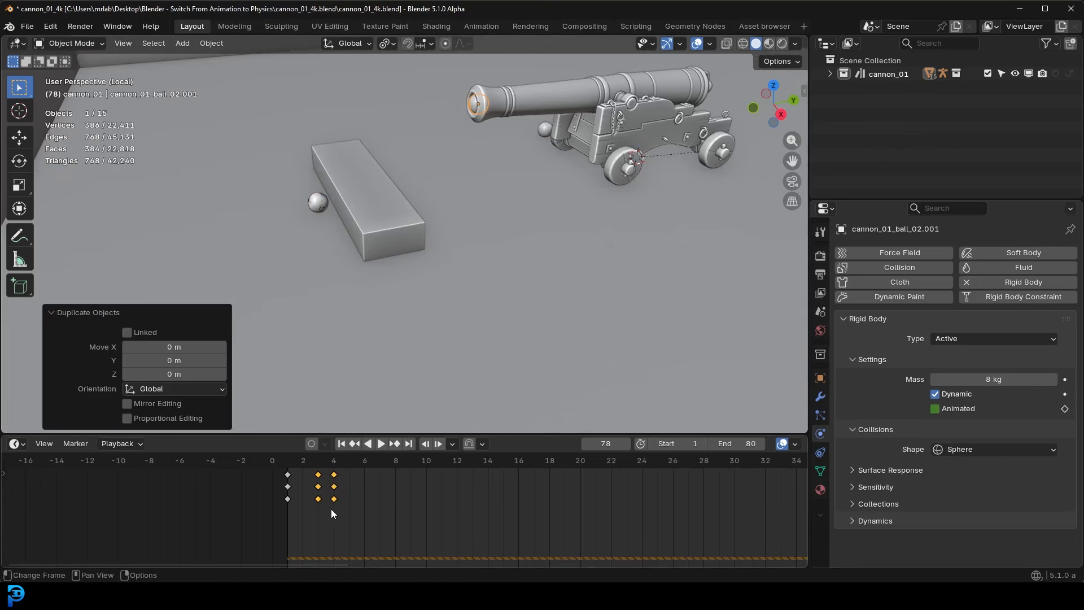
# Shift all keyframes of the duplicated cannonball 25 frames later so they start at frame 26
pyautogui.moveTo(381, 522); pyautogui.dragTo(272, 465)
pyautogui.press('g')
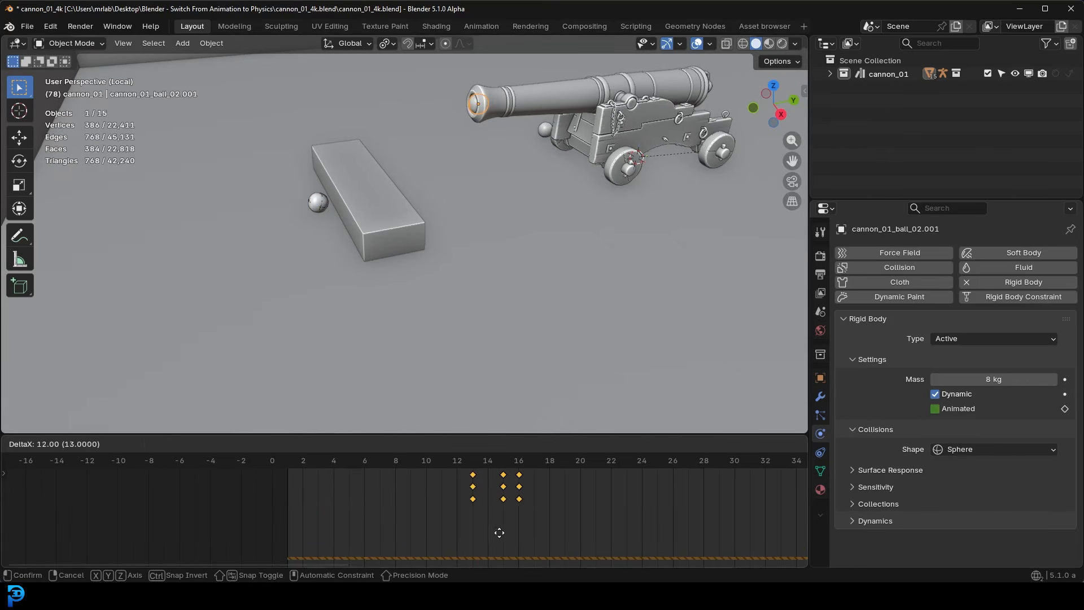
pyautogui.click(682, 548)
pyautogui.scroll(3, 599, 489)
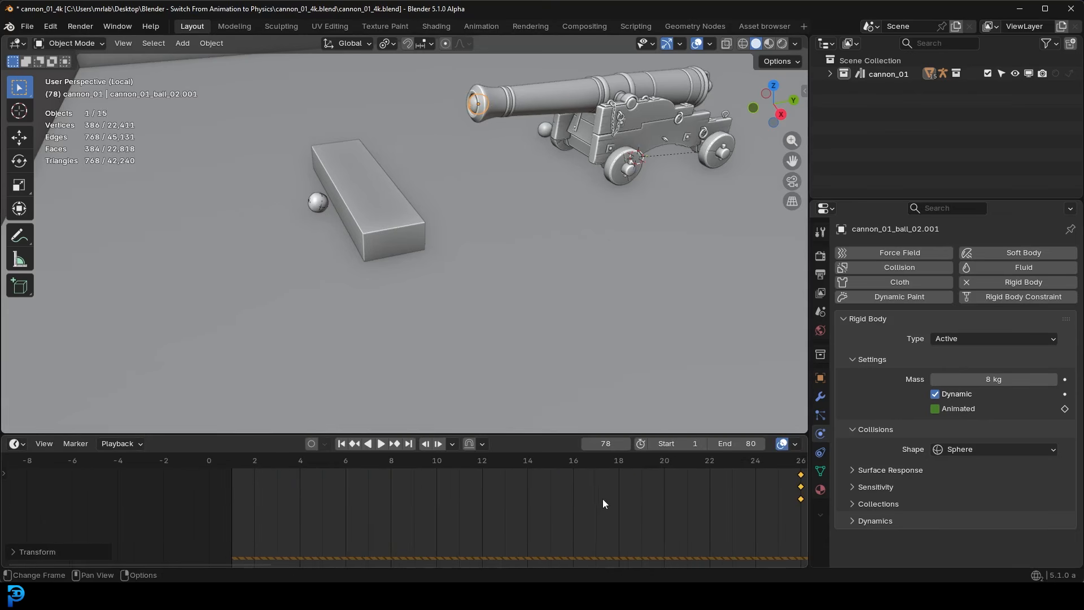
pyautogui.scroll(-2, 601, 499)
pyautogui.scroll(-3, 600, 525)
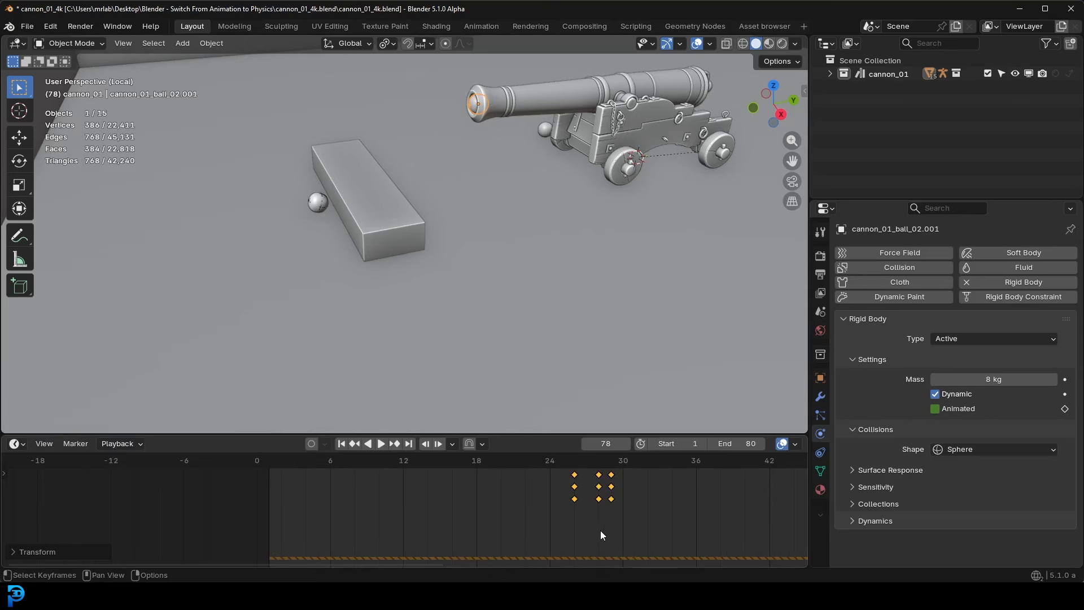
pyautogui.scroll(2, 564, 297)
# Play the animation from frame 1 to check the two successive cannonball shots
pyautogui.press('space')
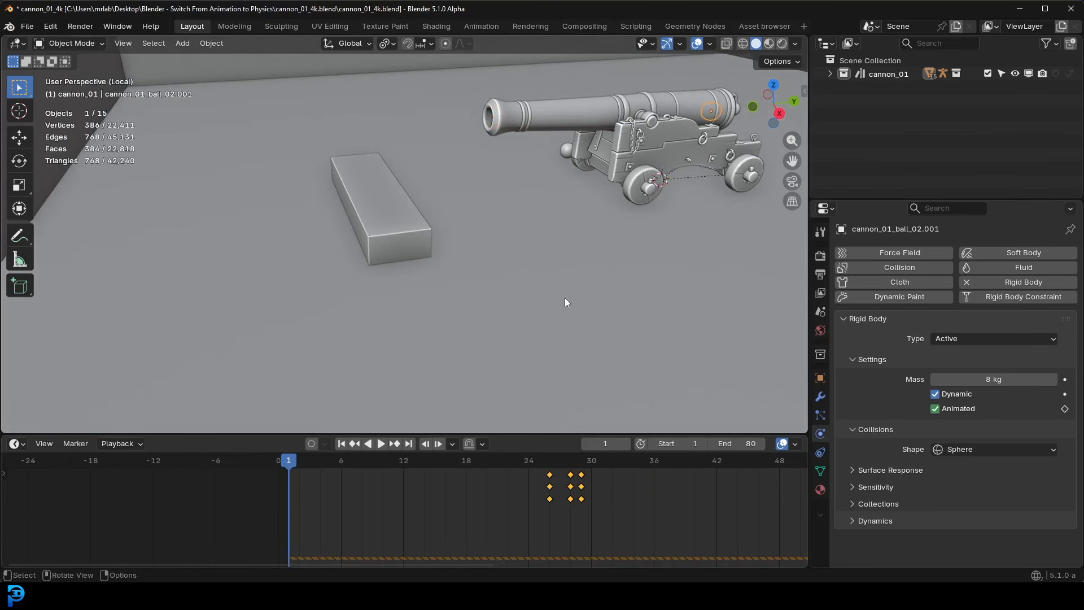
pyautogui.scroll(-3, 565, 296)
pyautogui.moveTo(601, 300); pyautogui.dragTo(548, 289, button='middle')
pyautogui.click(548, 289)
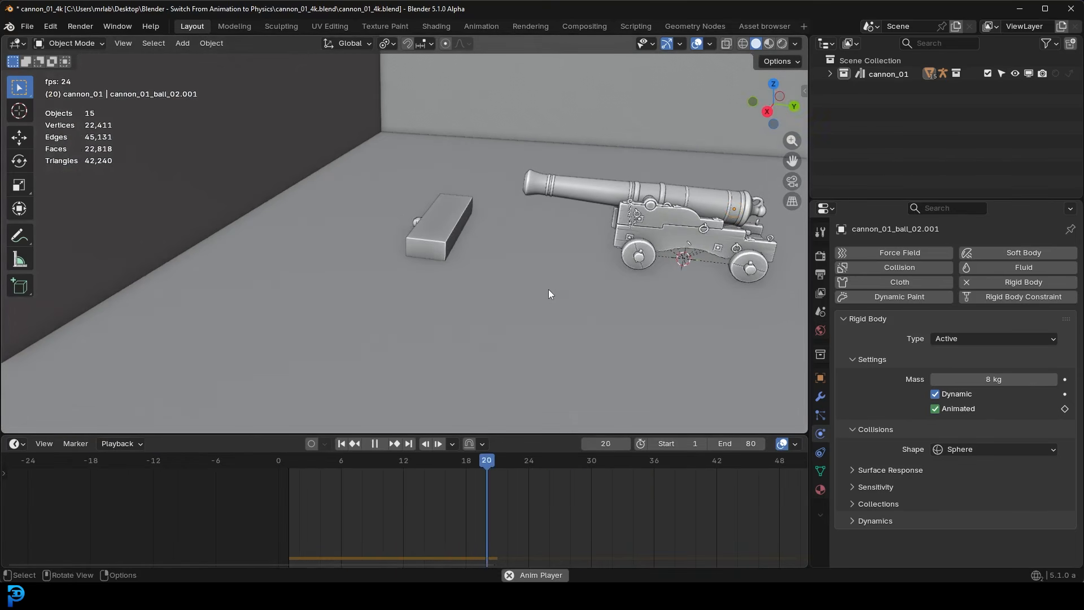
pyautogui.press('space')
# Duplicate the second cannonball in place and shift the copy's keyframes so they start at frame 42
pyautogui.click(406, 222)
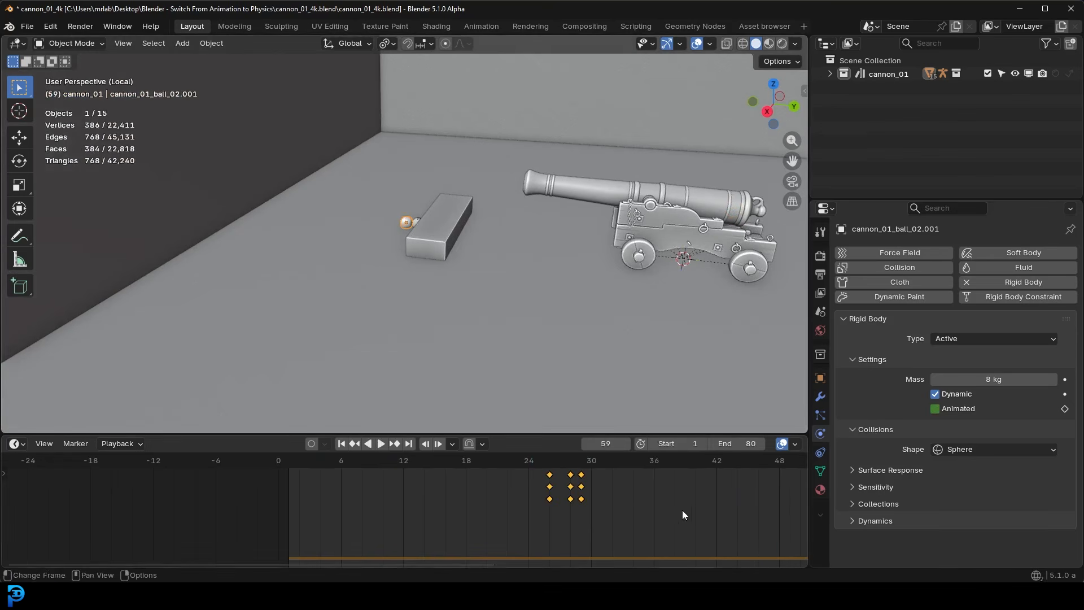
pyautogui.hotkey('shift', 'd')
pyautogui.click(474, 218)
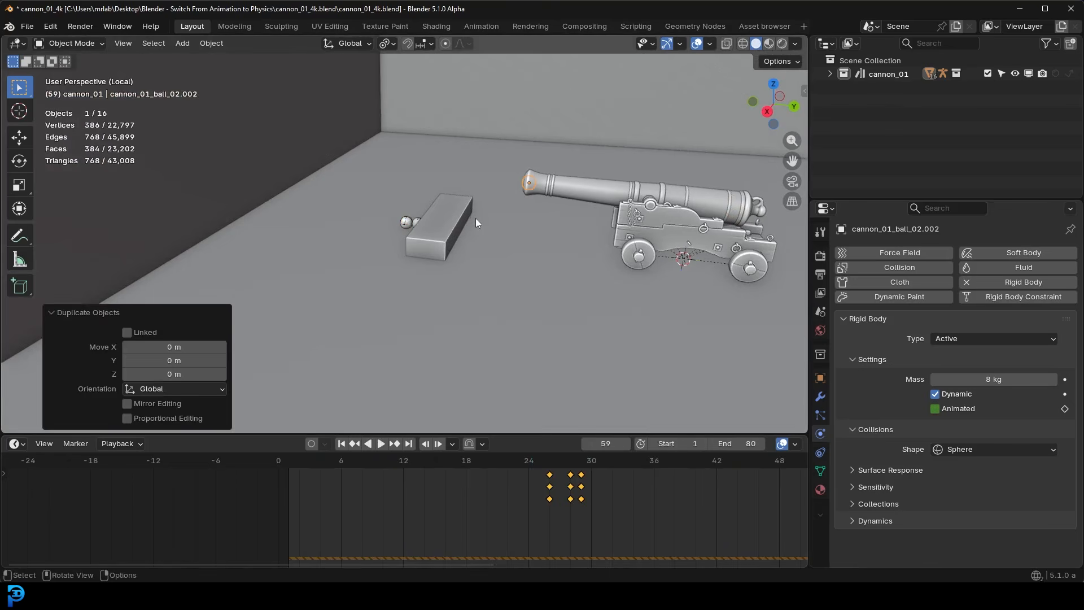
pyautogui.moveTo(621, 530); pyautogui.dragTo(717, 498)
pyautogui.scroll(-3, 582, 295)
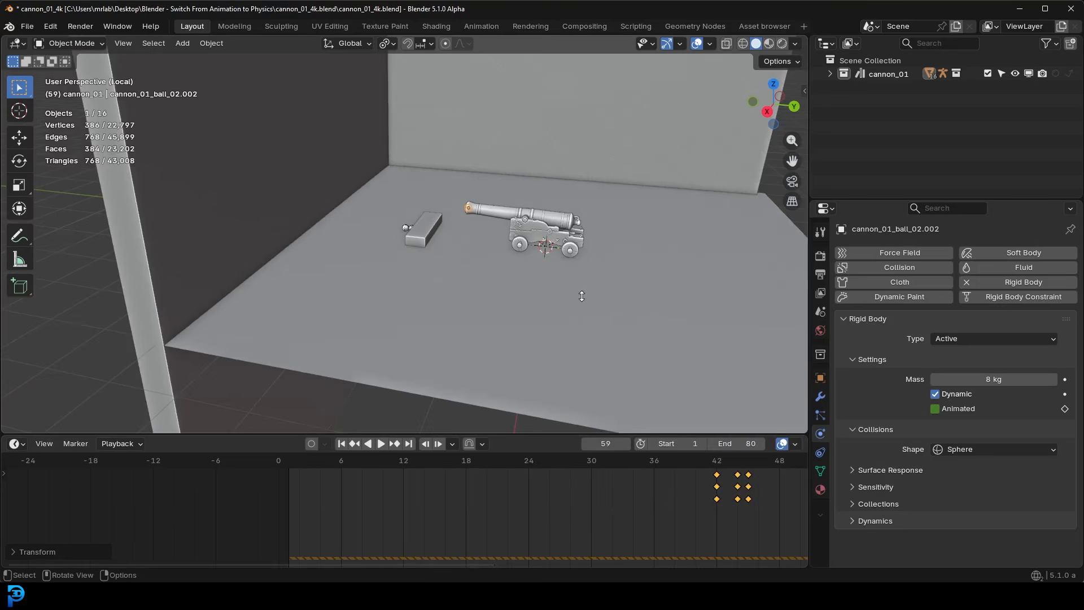
# Deselect everything and play the animation from frame 1 to check the three successive shots
pyautogui.hotkey('alt', 'a')
pyautogui.hotkey('shift', 'Left')
pyautogui.scroll(4, 559, 257)
pyautogui.press('space')
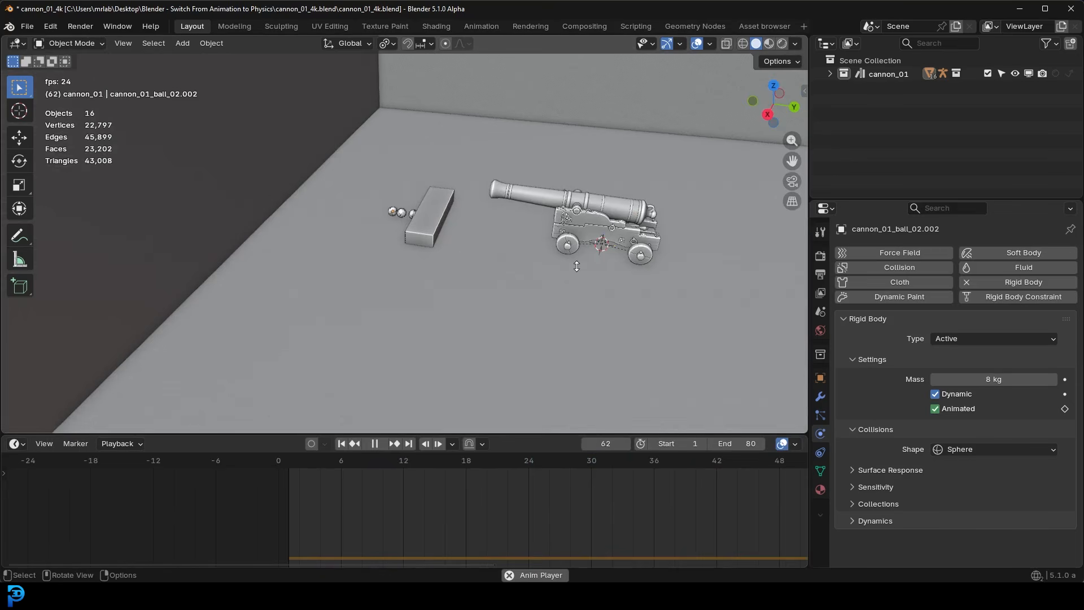
pyautogui.press('space')
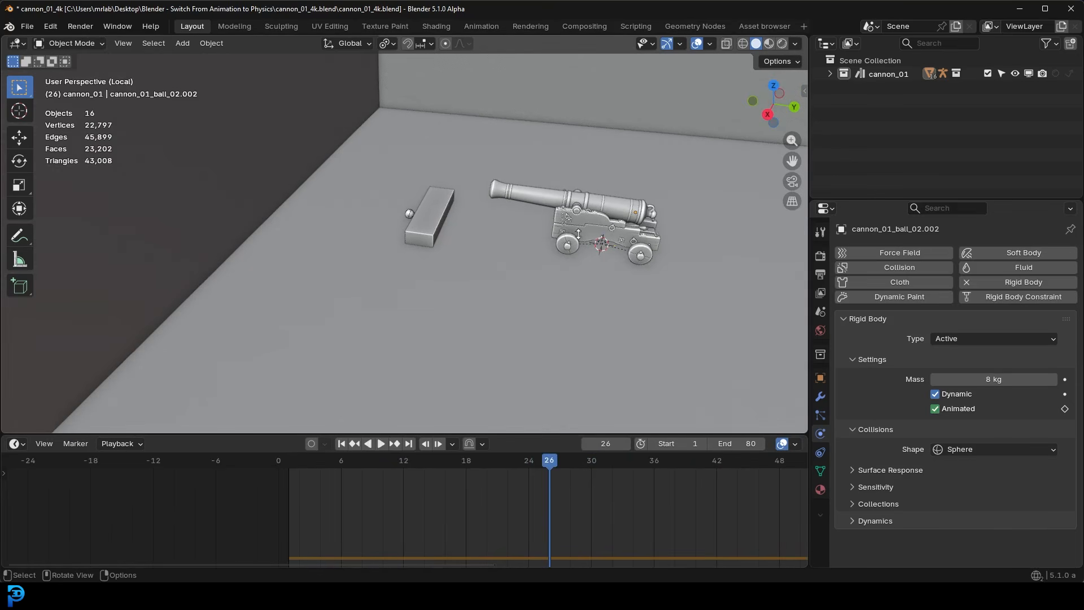
# Set the transform pivot point to Median Point and rotate the thick wall facing the muzzle slightly about the Z axis
pyautogui.click(319, 109)
pyautogui.scroll(-4, 368, 60)
pyautogui.click(388, 43)
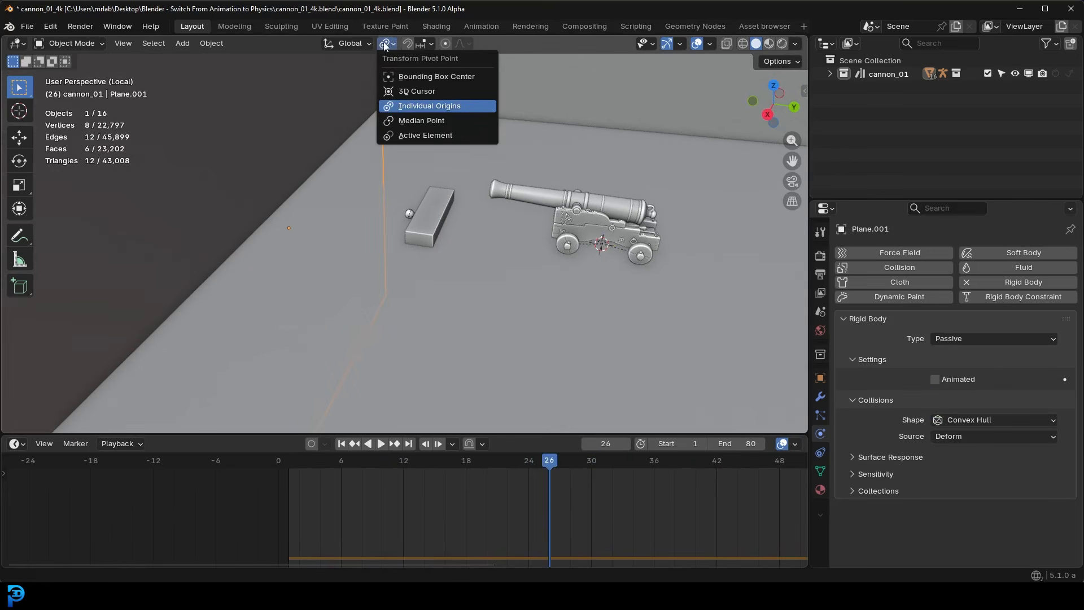
pyautogui.click(408, 123)
pyautogui.moveTo(408, 123); pyautogui.dragTo(442, 227, button='middle')
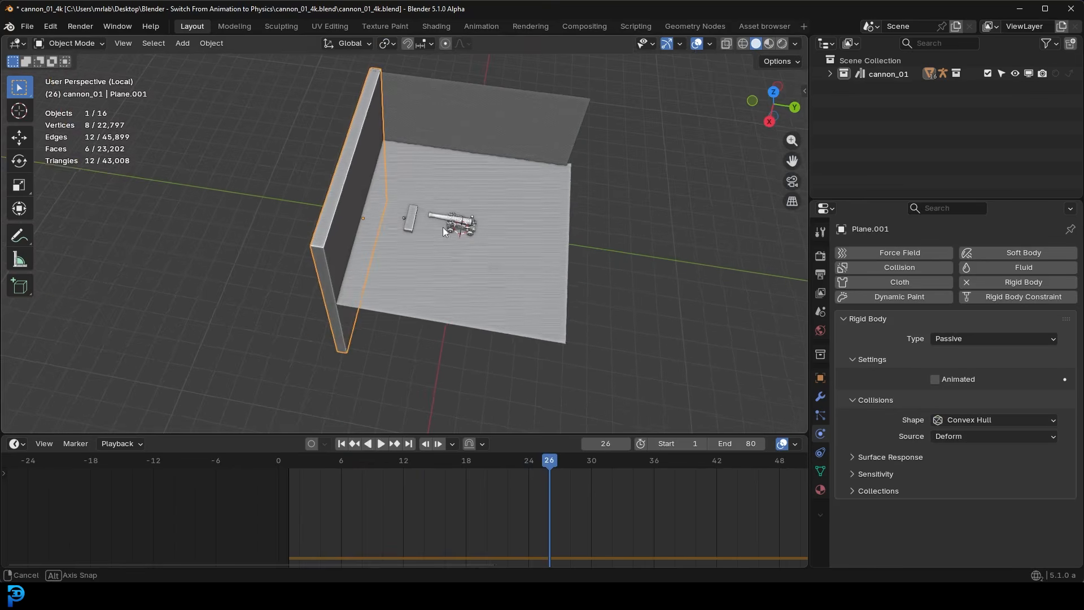
pyautogui.press('r')
pyautogui.press('z')
pyautogui.click(590, 276)
pyautogui.click(595, 273)
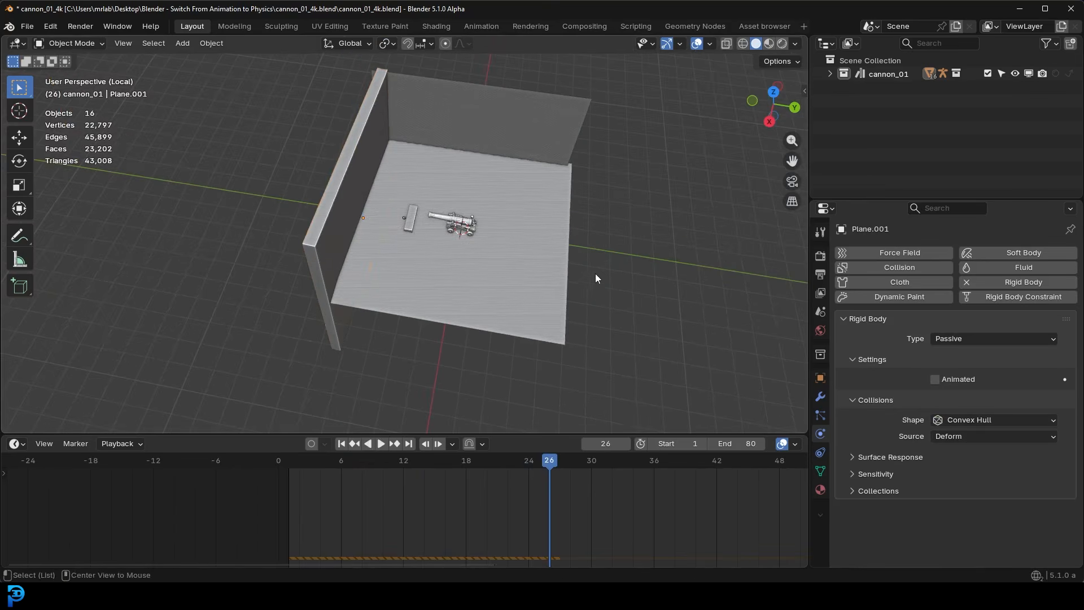
# Play the animation from frame 1 and examine how the three cannonballs rebound off the rotated wall
pyautogui.moveTo(595, 273); pyautogui.dragTo(614, 256, button='middle')
pyautogui.hotkey('shift', 'Left')
pyautogui.press('space')
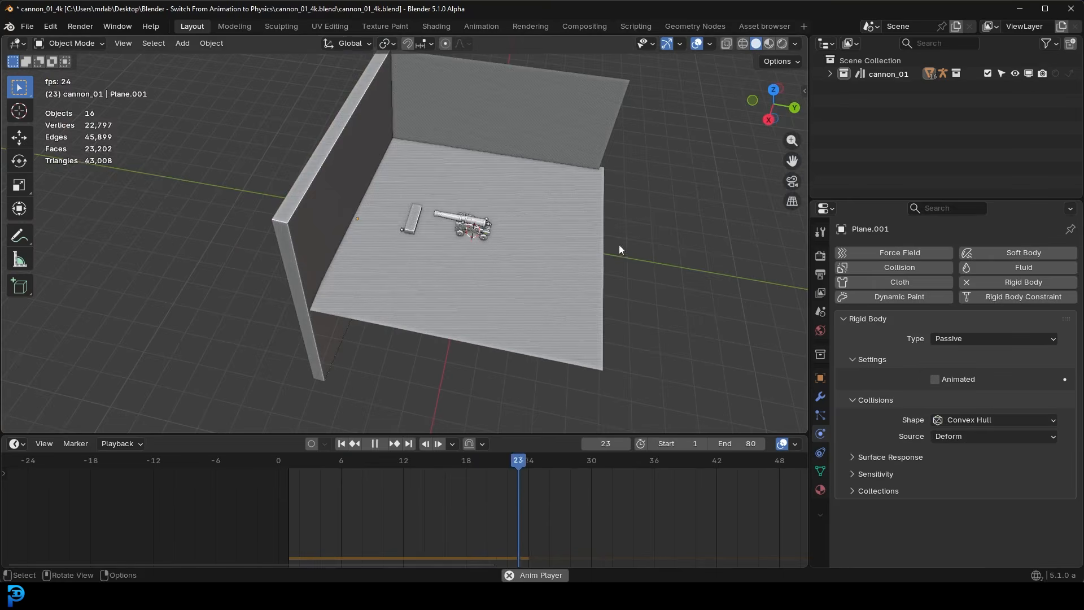
pyautogui.scroll(3, 618, 243)
pyautogui.moveTo(615, 243); pyautogui.dragTo(599, 207, button='middle')
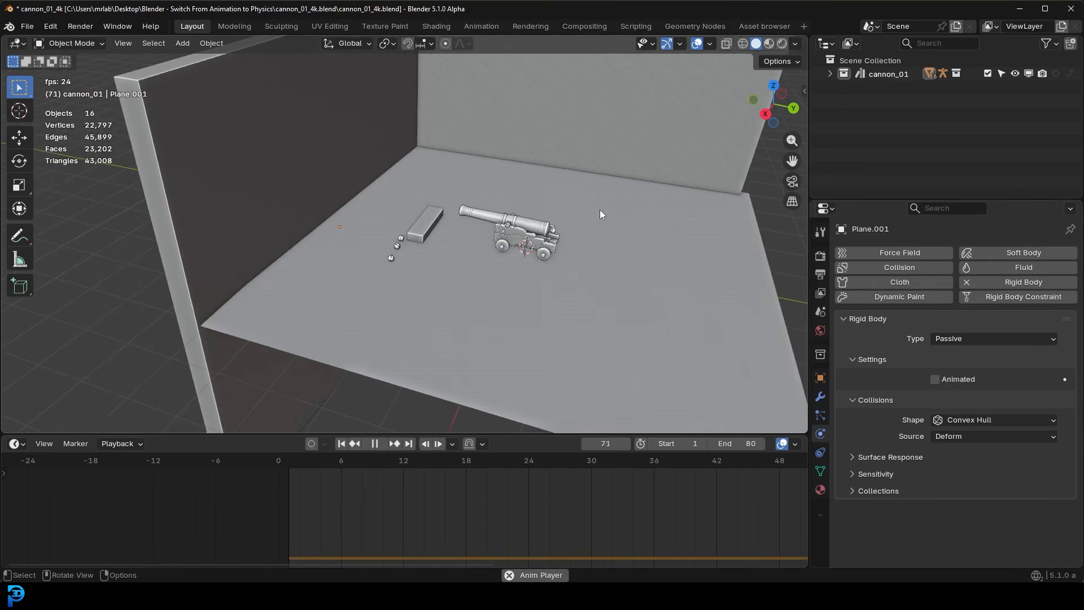
pyautogui.press('KP_Divide')
pyautogui.press('space')
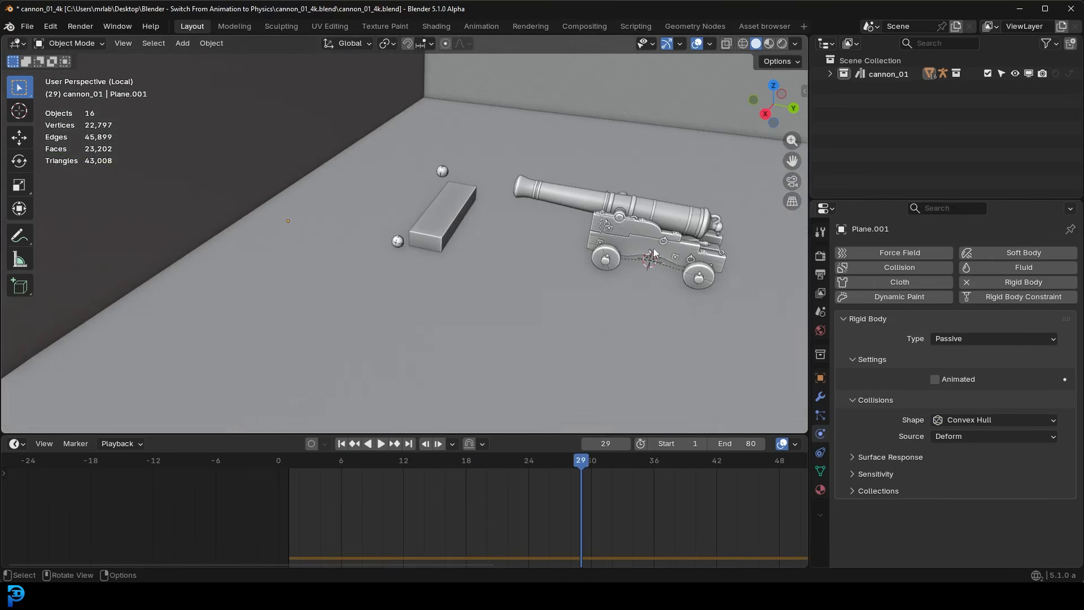
pyautogui.scroll(3, 629, 242)
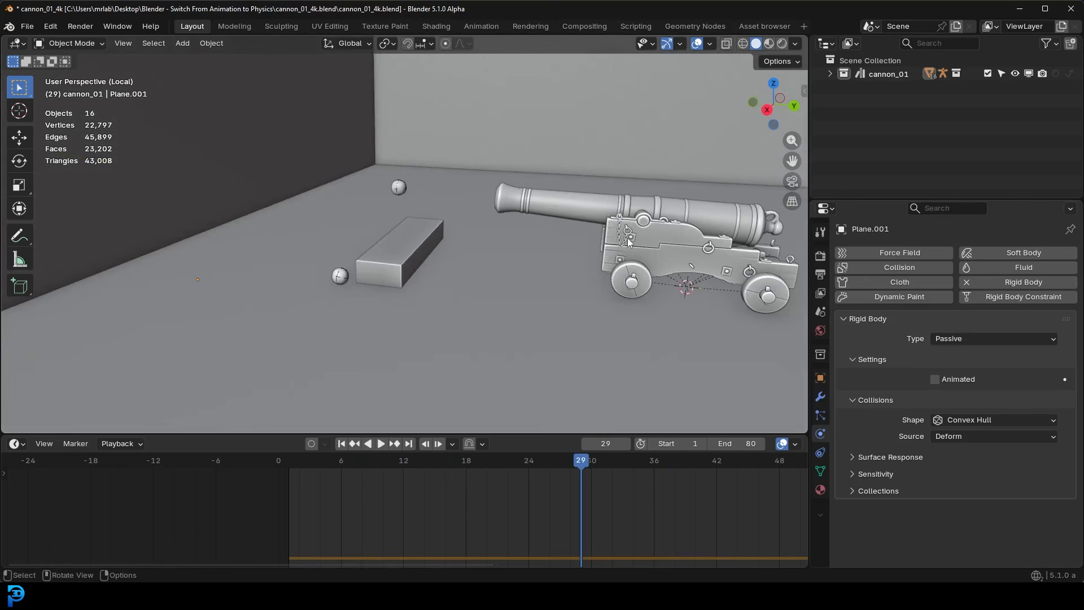